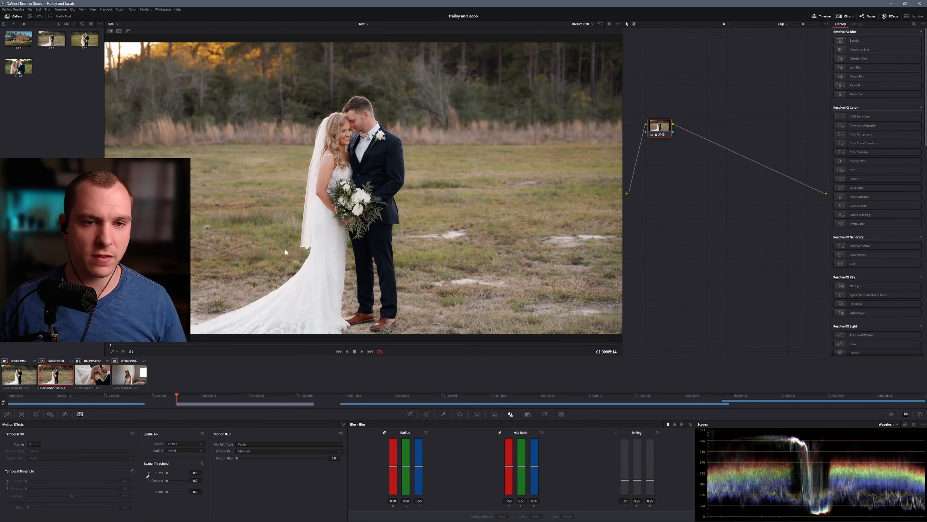
# Compare the second clip with and without its grade at different points of the clip
pyautogui.click(601, 24)
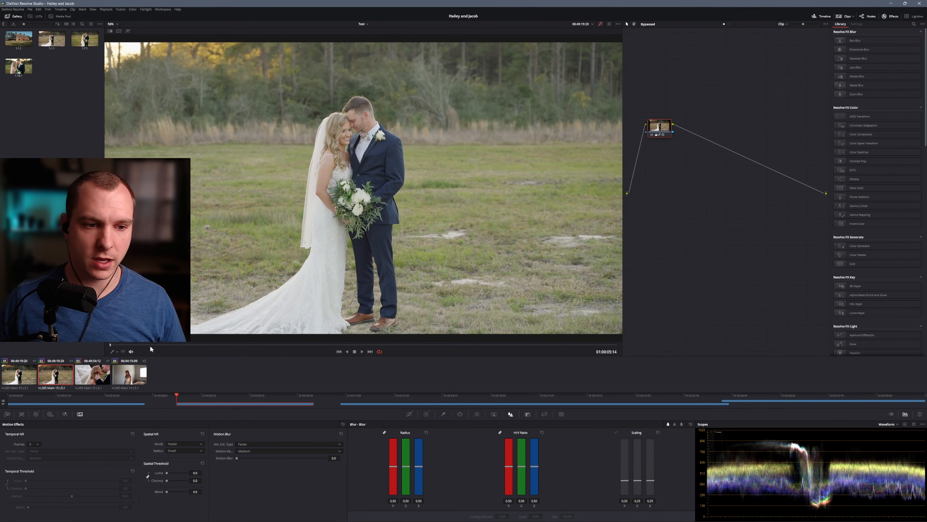
pyautogui.moveTo(223, 345); pyautogui.dragTo(354, 345)
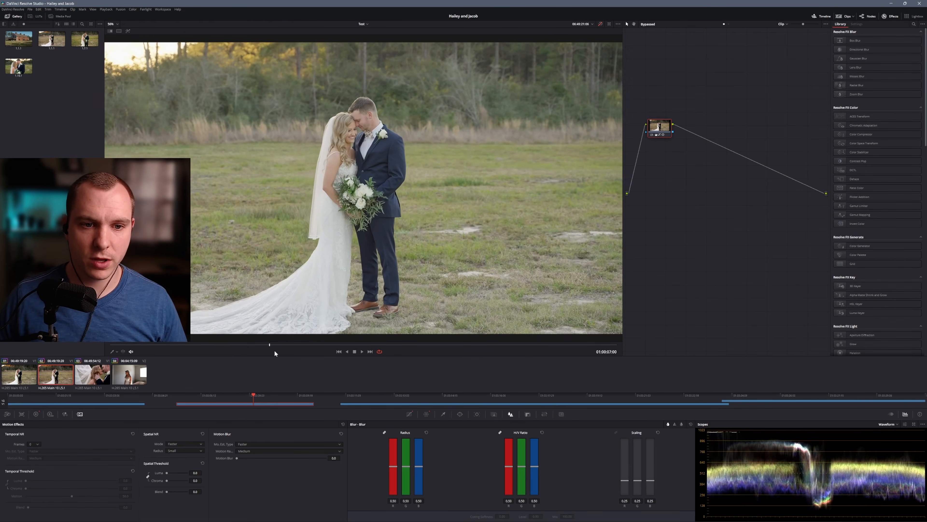
pyautogui.click(599, 25)
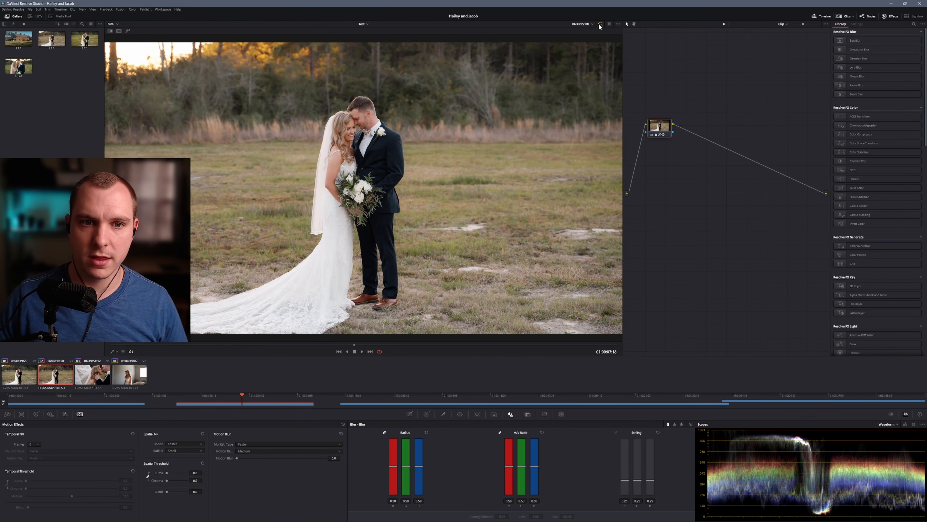
pyautogui.moveTo(352, 343)
pyautogui.mouseDown()
pyautogui.moveTo(227, 345)
pyautogui.moveTo(349, 340)
pyautogui.mouseUp()
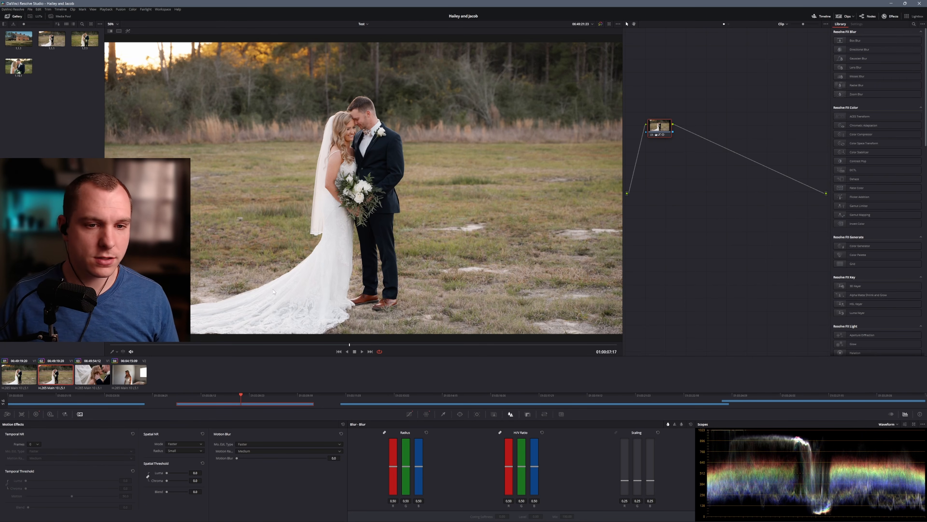
# Reset the grade on the second clip's only node
pyautogui.moveTo(659, 126); pyautogui.dragTo(670, 149)
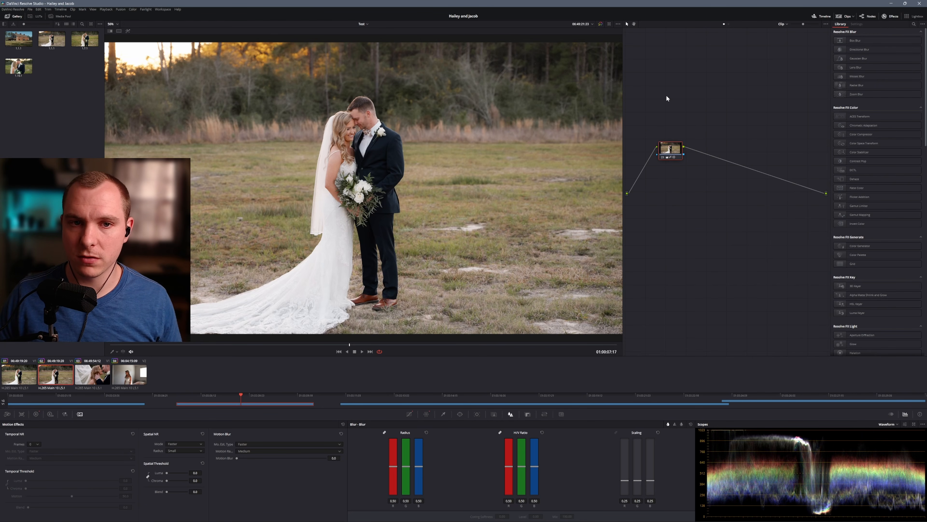
pyautogui.rightClick(671, 147)
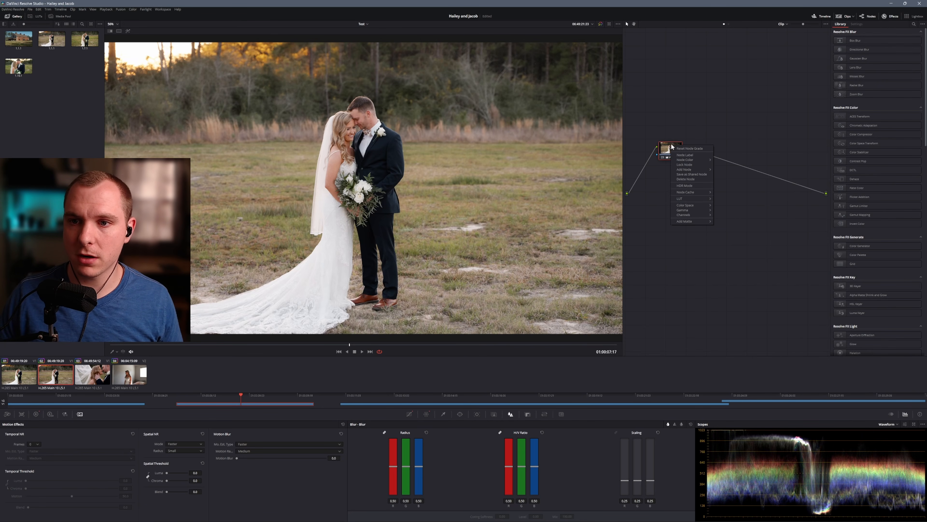
pyautogui.click(690, 149)
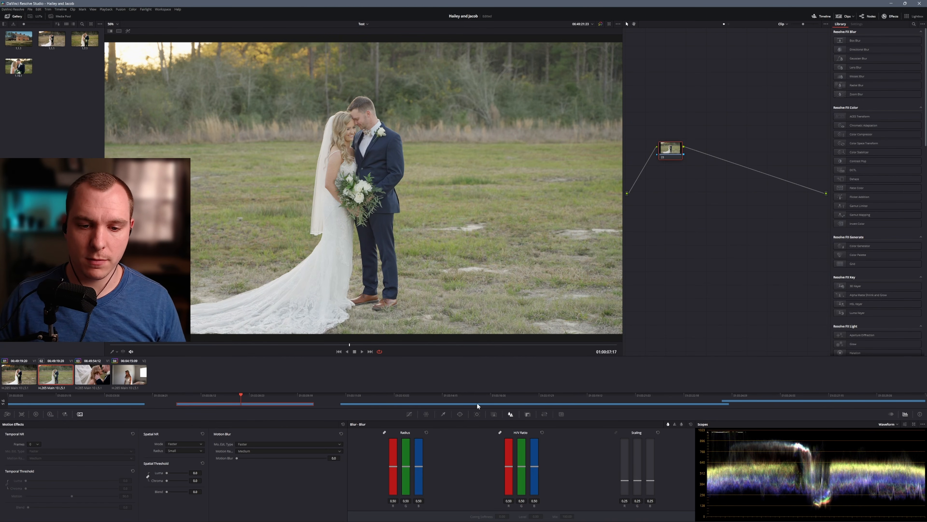
# Show the histogram behind the custom curve
pyautogui.click(409, 414)
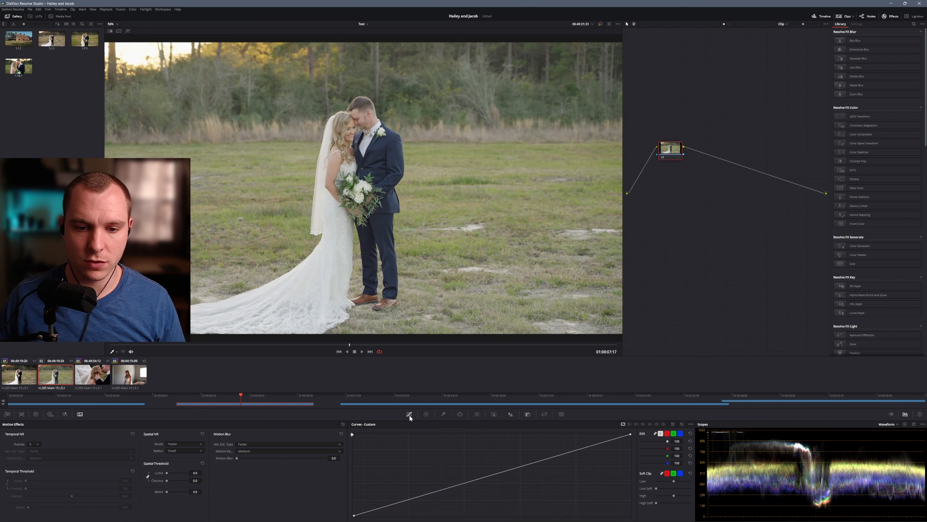
pyautogui.click(690, 424)
pyautogui.click(706, 455)
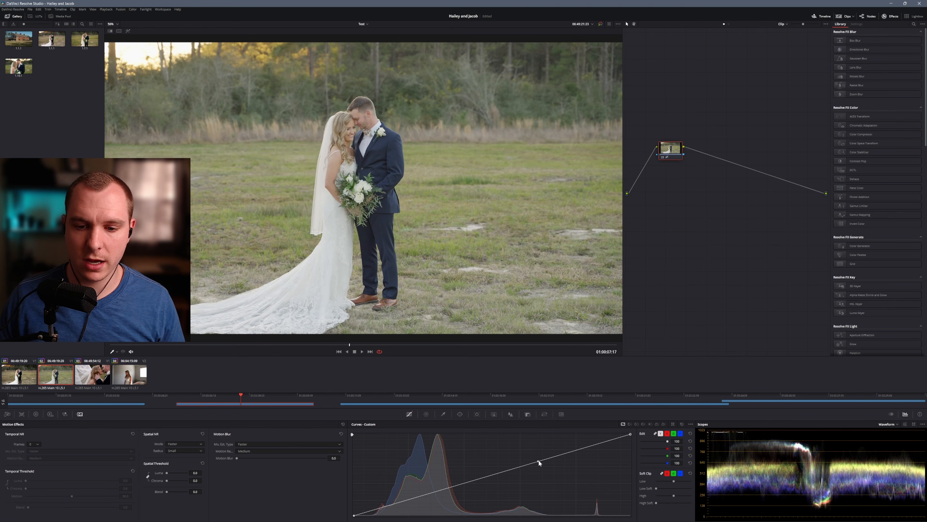
# Shape the custom curve into a contrast curve by lifting the highlights and pulling the shadows down with the end-point handles
pyautogui.moveTo(538, 461); pyautogui.dragTo(475, 454)
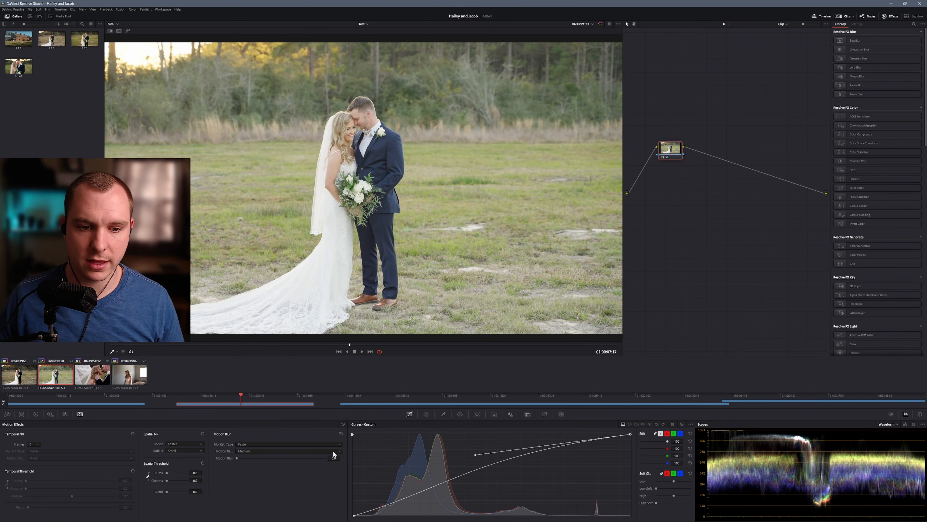
pyautogui.click(355, 515)
pyautogui.moveTo(446, 488); pyautogui.dragTo(456, 507)
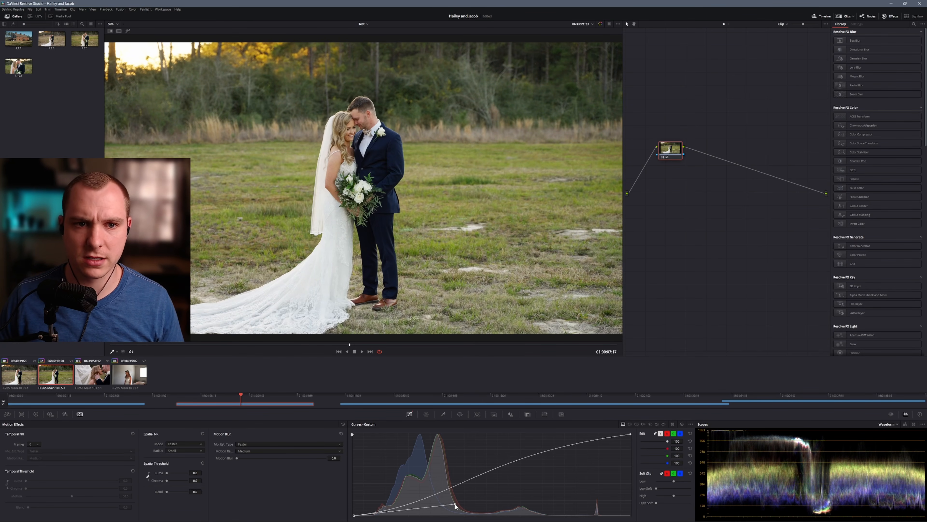
# Bring up the primaries color wheels and compare the curve-adjusted image with the ungraded original
pyautogui.click(600, 25)
pyautogui.click(600, 24)
pyautogui.click(599, 24)
pyautogui.click(600, 25)
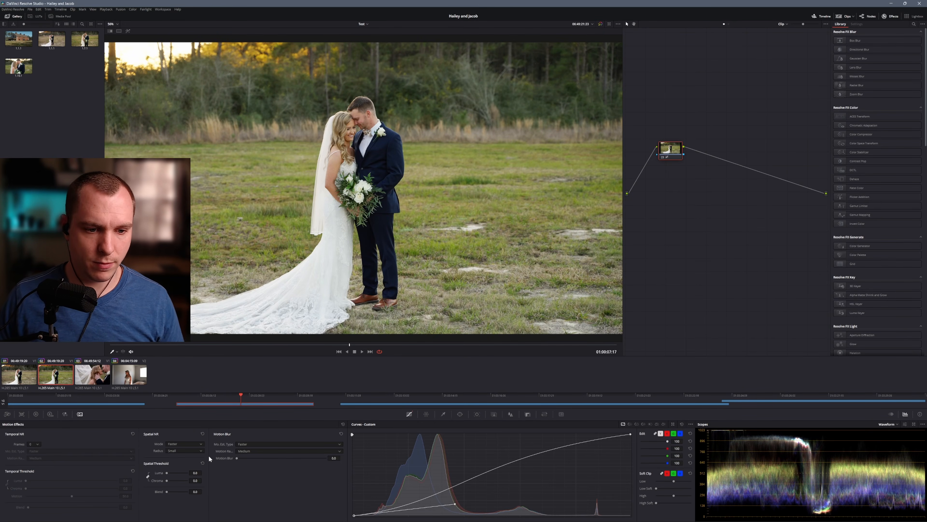
pyautogui.click(36, 414)
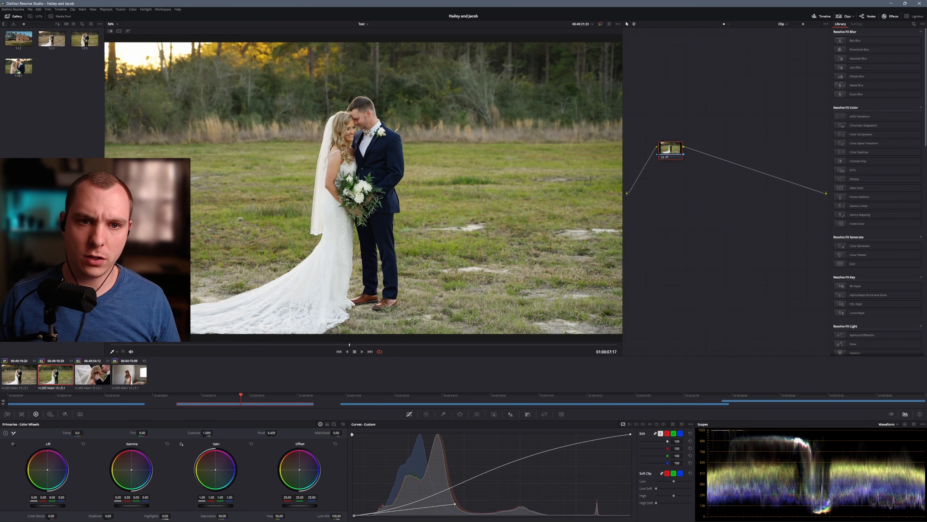
pyautogui.click(599, 25)
pyautogui.click(600, 25)
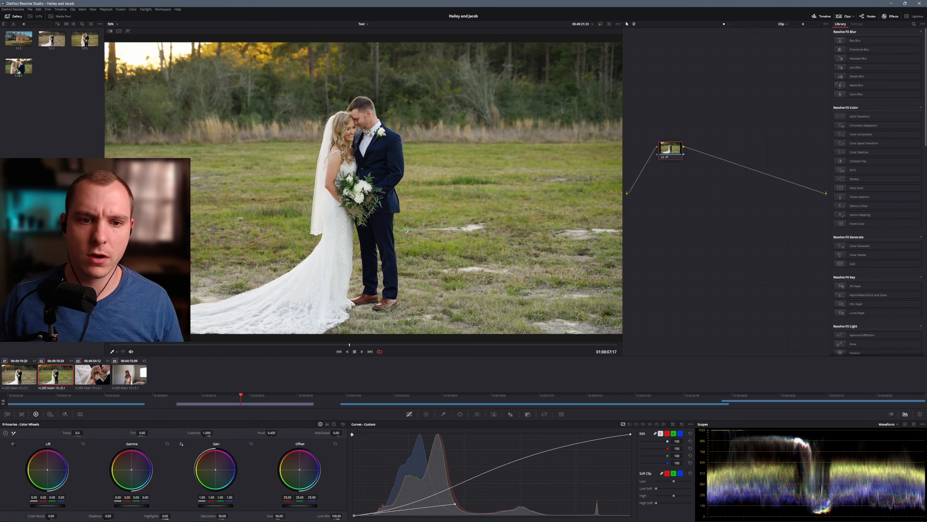
# Bring up the Color Warper's hue-saturation grid and compare the second clip repeatedly with the graded first clip
pyautogui.click(425, 415)
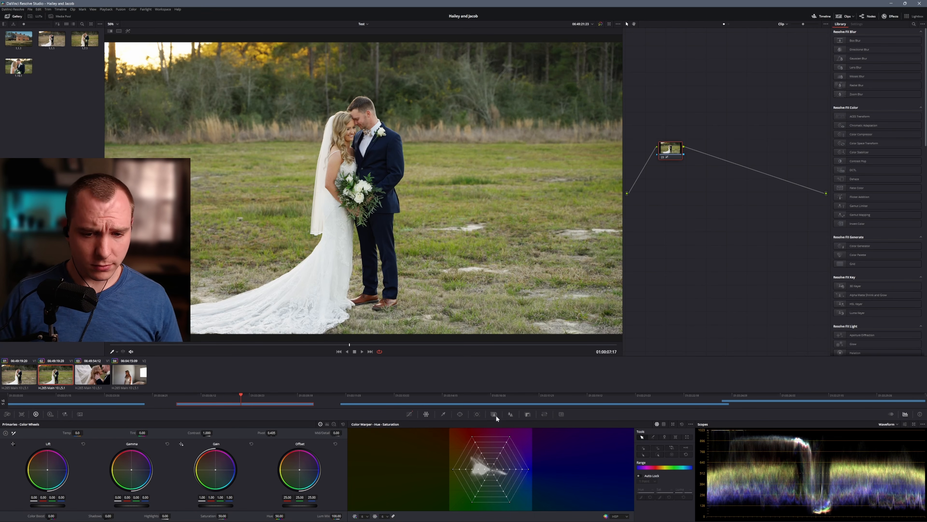
pyautogui.press('Up')
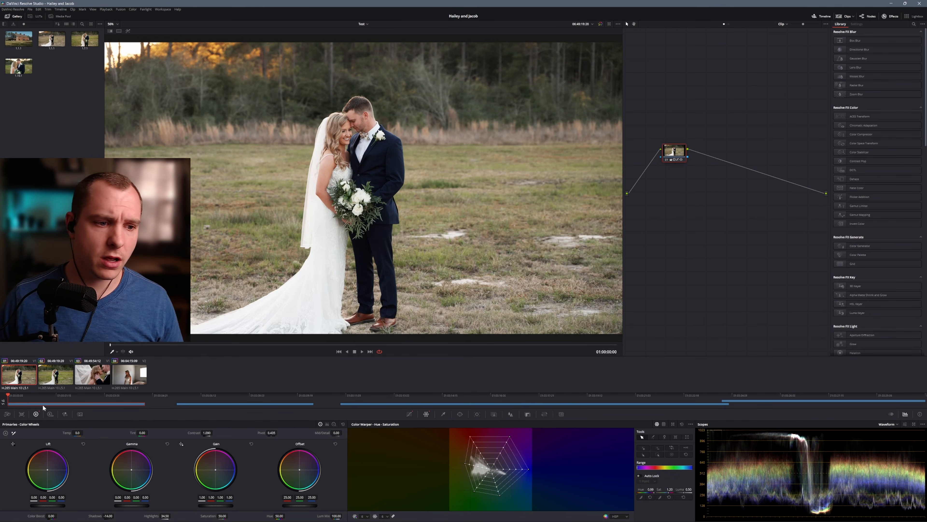
pyautogui.click(52, 382)
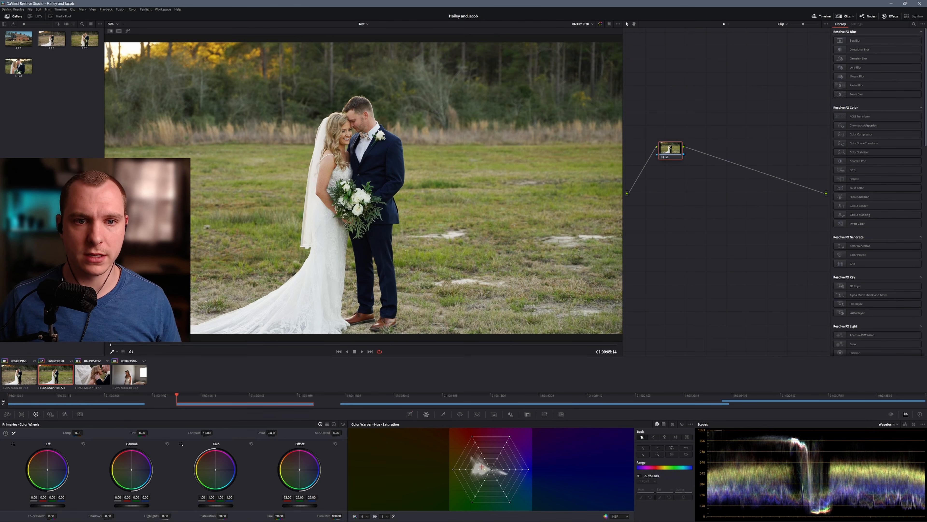
pyautogui.click(19, 381)
pyautogui.click(46, 379)
pyautogui.click(20, 380)
pyautogui.click(45, 378)
pyautogui.click(21, 380)
pyautogui.click(53, 380)
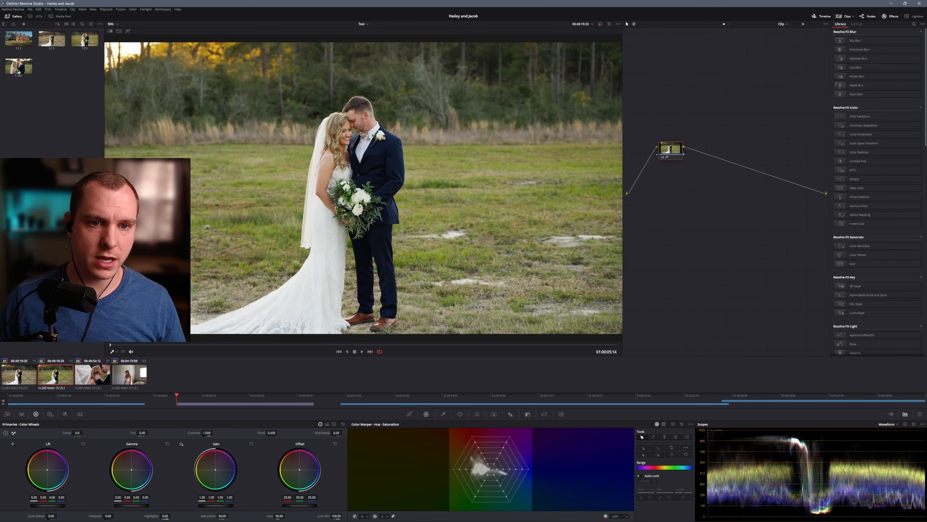
pyautogui.click(23, 380)
pyautogui.click(52, 382)
pyautogui.click(22, 380)
pyautogui.click(52, 382)
pyautogui.click(11, 382)
pyautogui.click(53, 381)
pyautogui.click(23, 381)
pyautogui.click(57, 381)
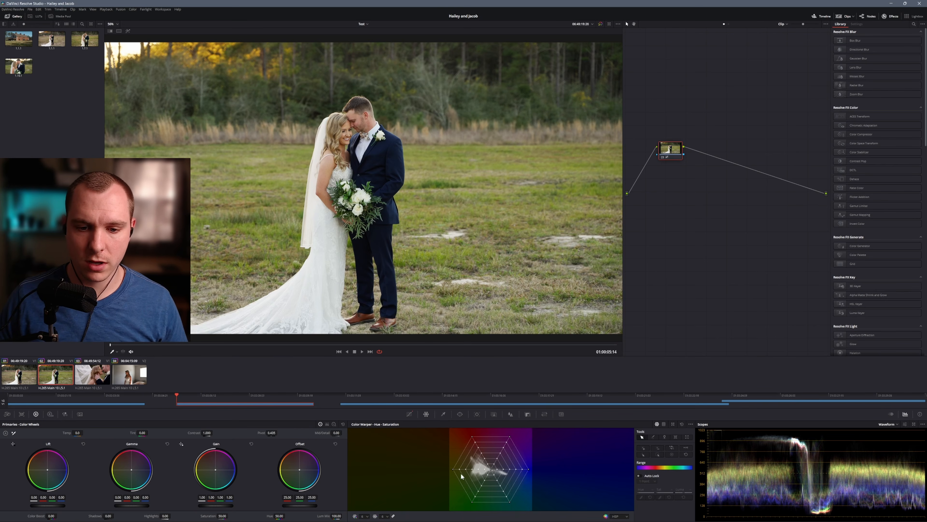
# Pull the outer green points of the Color Warper grid inward to a saturation of 0.72 and fine-tune their hue to mute the grass
pyautogui.click(453, 469)
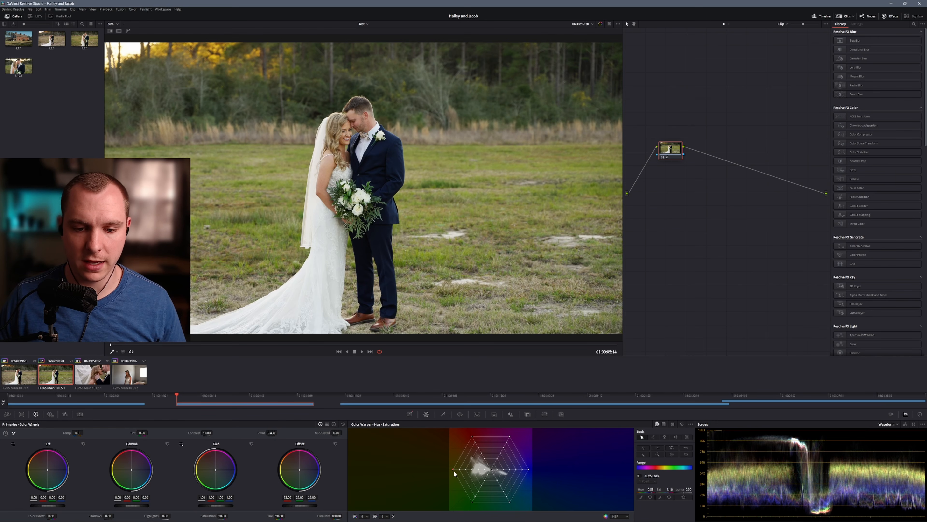
pyautogui.keyDown('shift'); pyautogui.click(472, 503); pyautogui.keyUp('shift')
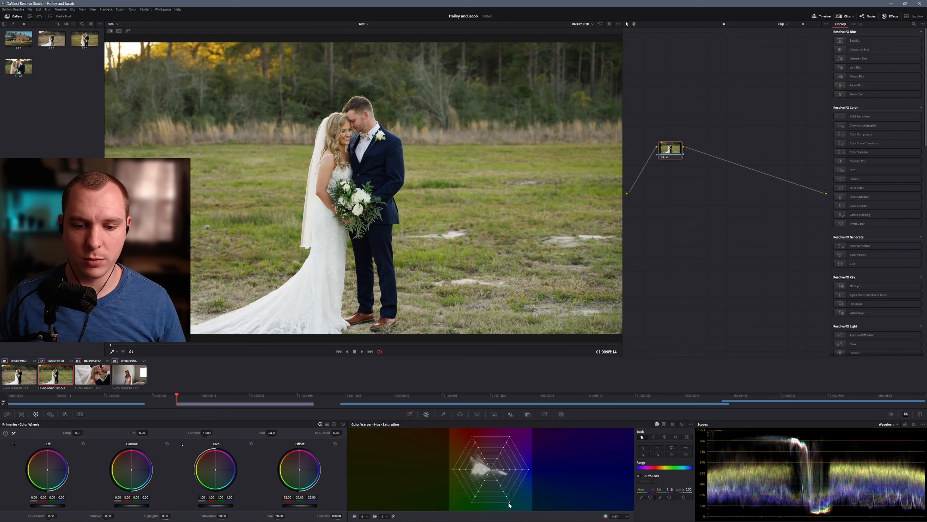
pyautogui.moveTo(662, 489); pyautogui.dragTo(629, 490)
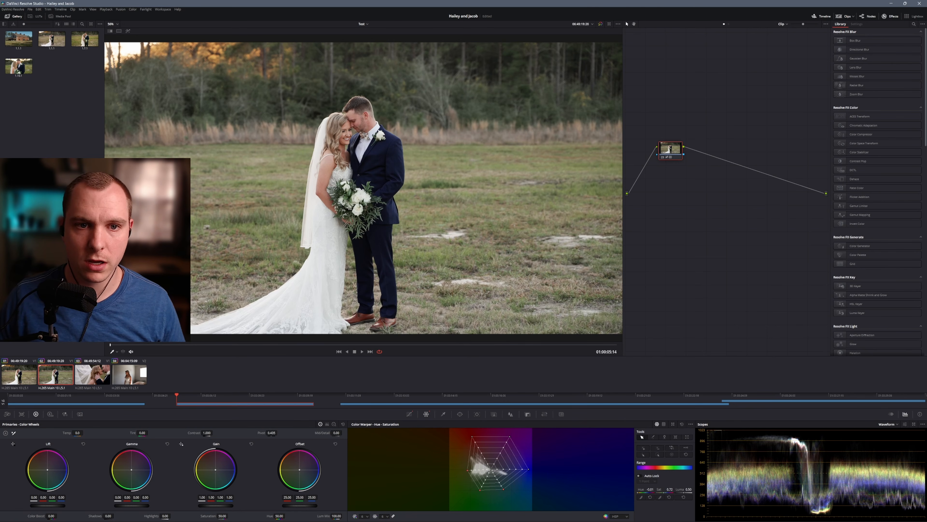
pyautogui.moveTo(650, 489); pyautogui.dragTo(651, 489)
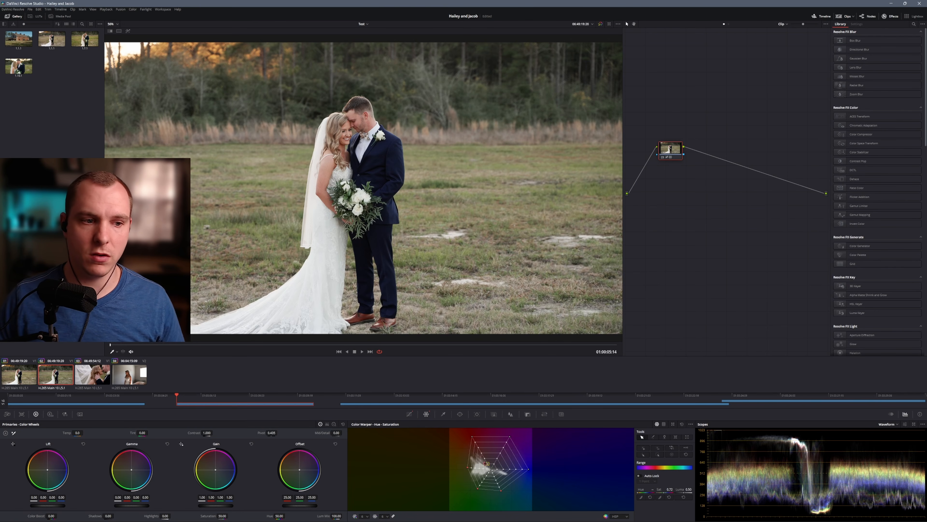
# Push the Color Warper's orange skin-tone point outward and compare the image with and without the grade
pyautogui.scroll(5, 323, 165)
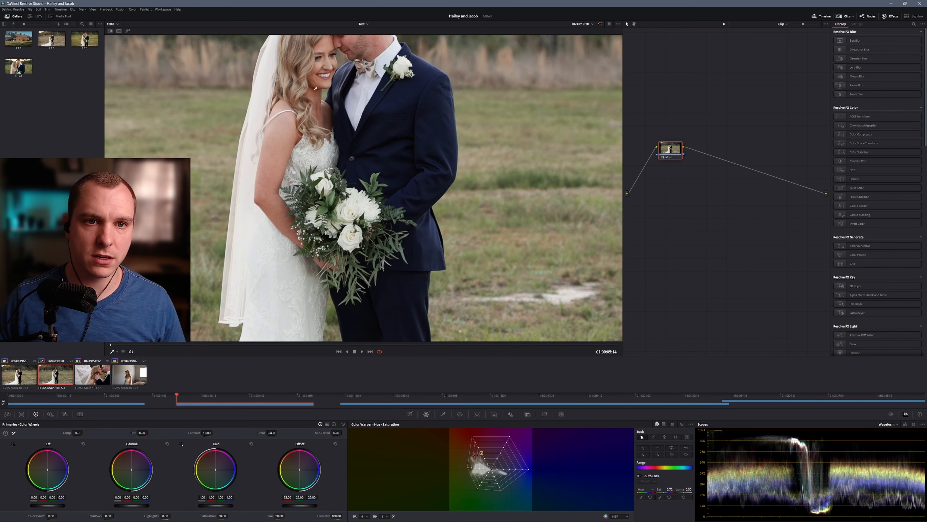
pyautogui.scroll(-4, 308, 93)
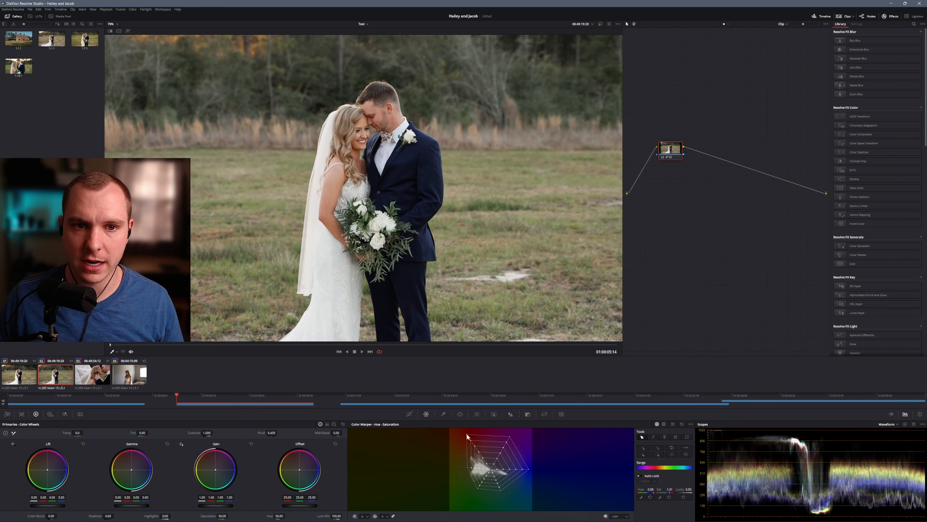
pyautogui.click(600, 24)
pyautogui.click(601, 24)
pyautogui.scroll(-5, 361, 195)
pyautogui.moveTo(369, 184); pyautogui.dragTo(400, 166)
pyautogui.scroll(3, 390, 170)
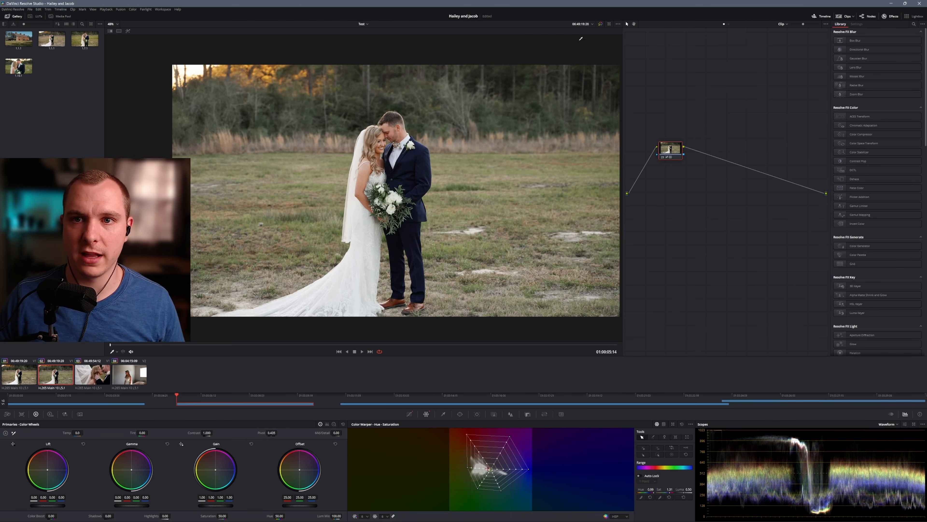
pyautogui.click(600, 25)
pyautogui.click(600, 25)
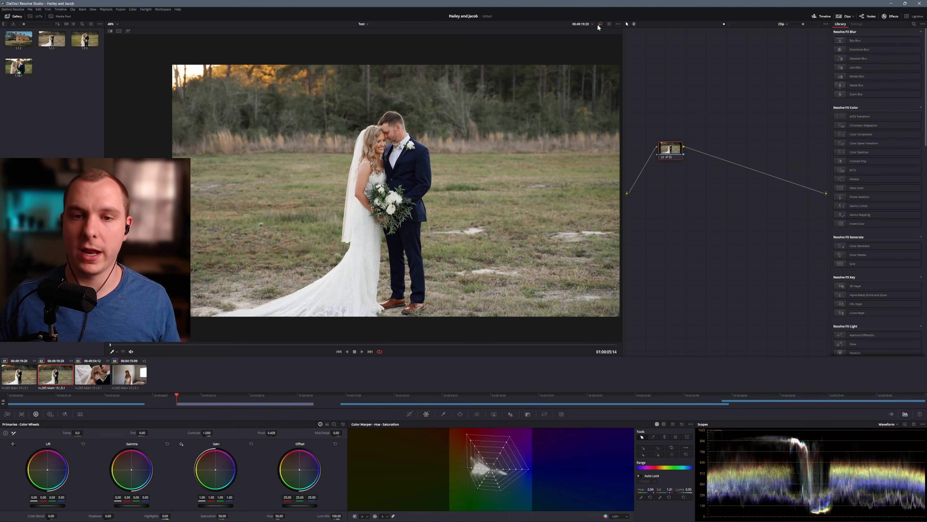
pyautogui.click(601, 24)
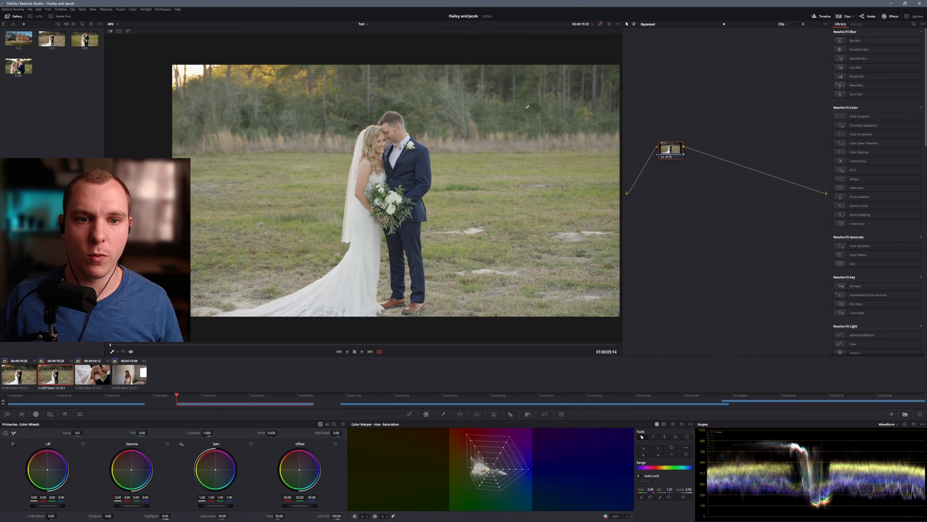
pyautogui.click(600, 24)
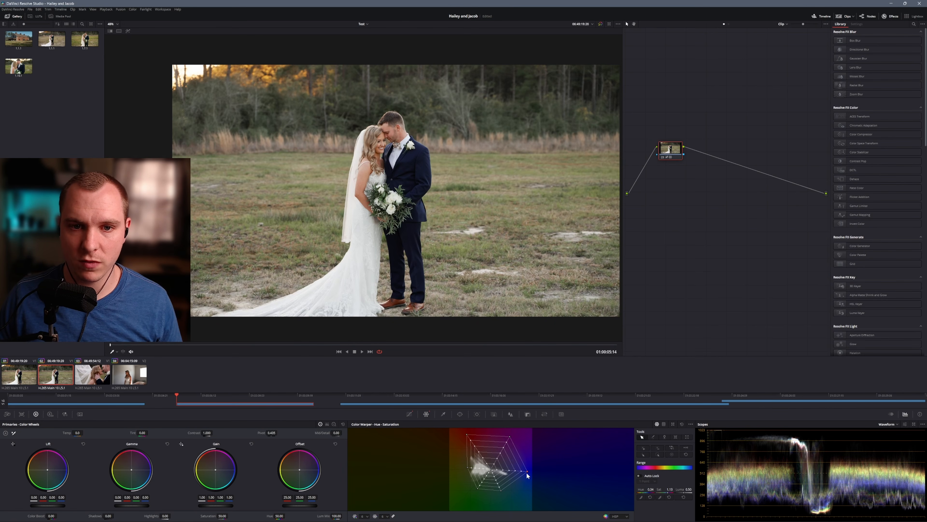
# Shift the outer blue point of the Color Warper grid inward and slightly toward green, and compare against the ungraded image
pyautogui.moveTo(525, 472); pyautogui.dragTo(521, 478)
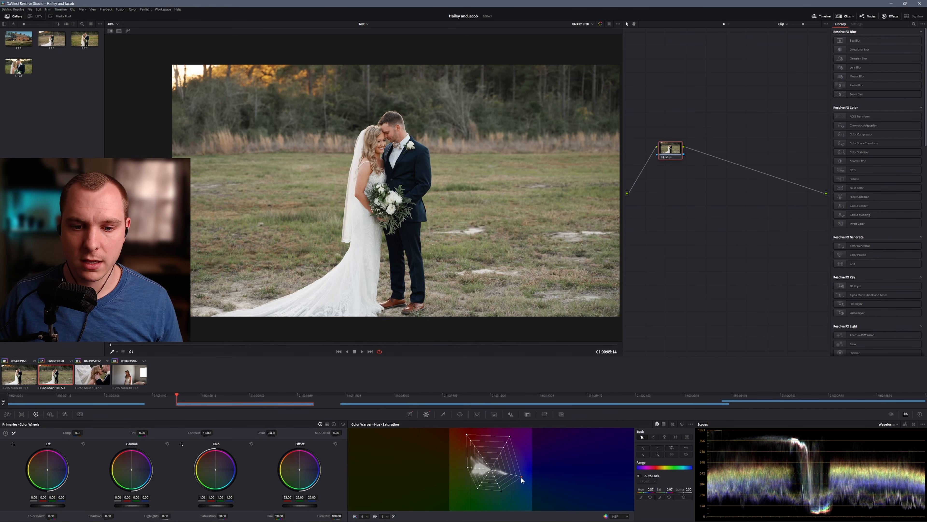
pyautogui.click(600, 24)
pyautogui.click(600, 24)
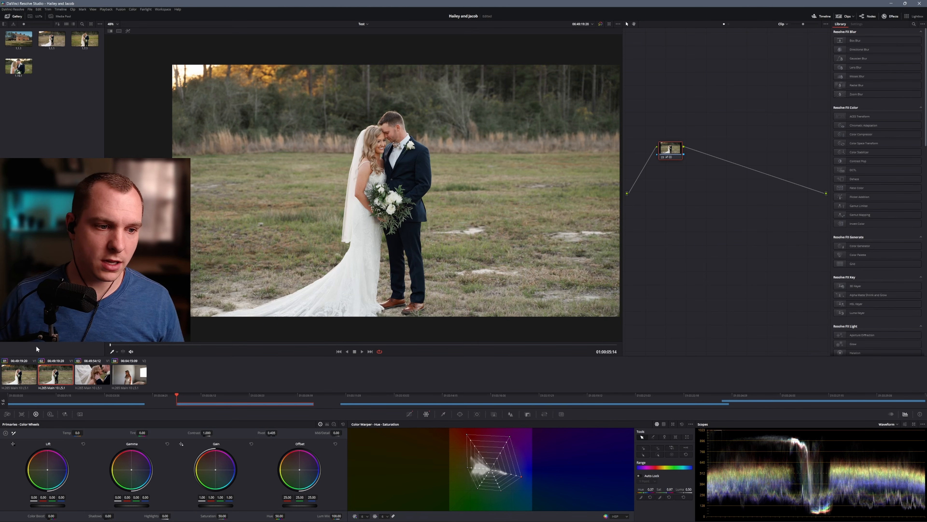
# Compare the warped second clip with the first clip's finished grade
pyautogui.click(31, 381)
pyautogui.click(43, 381)
pyautogui.click(31, 382)
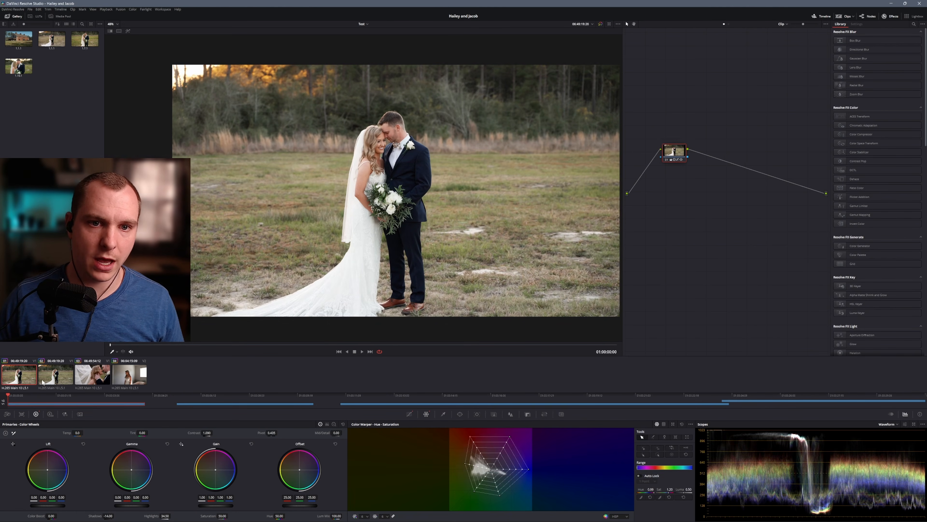
pyautogui.click(51, 378)
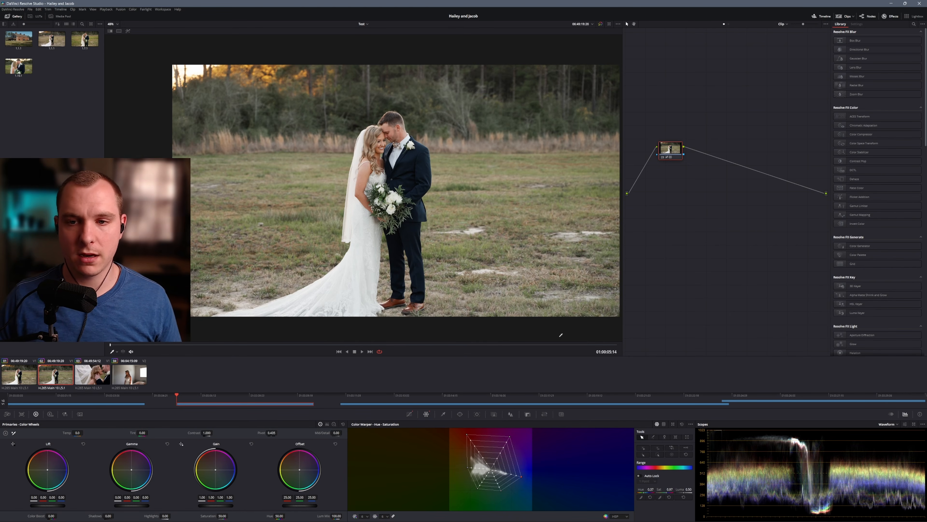
# Lower the Offset of all channels on the second clip's node to 21.25
pyautogui.moveTo(669, 155); pyautogui.dragTo(671, 163)
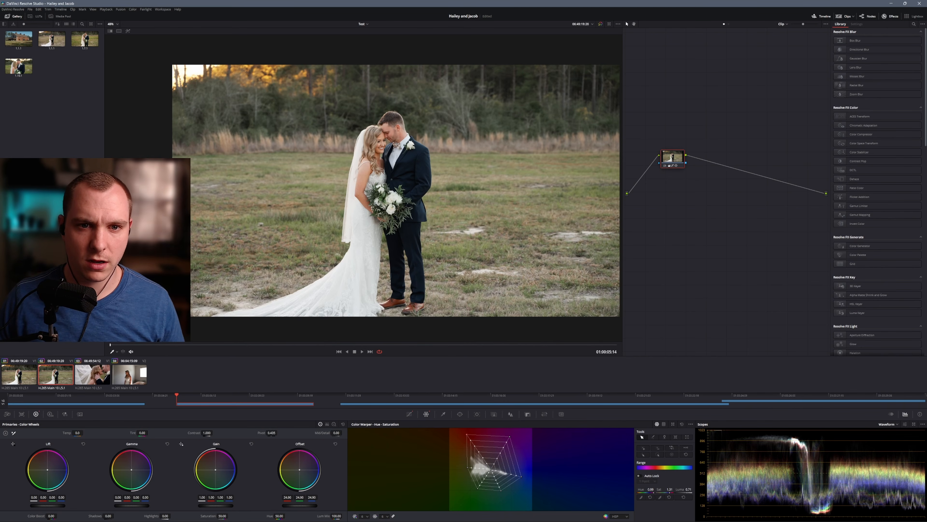
pyautogui.moveTo(299, 505); pyautogui.dragTo(282, 505)
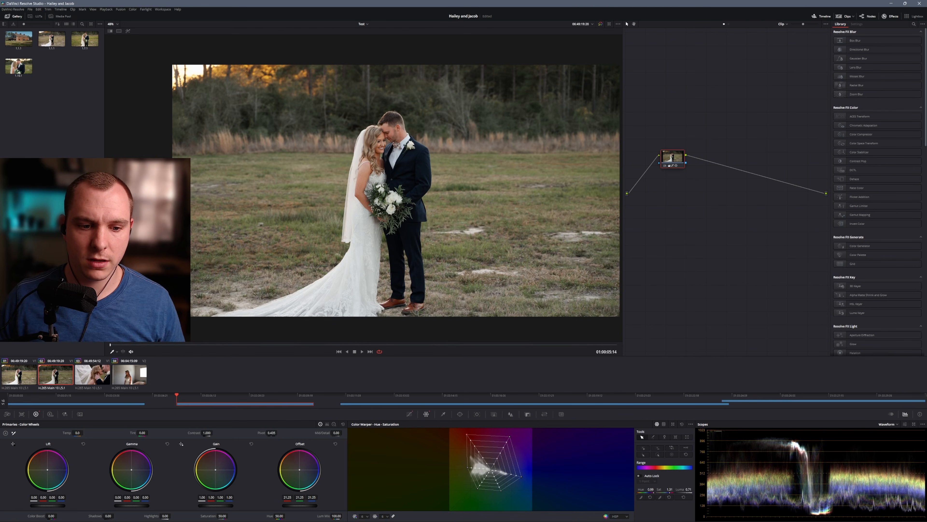
# Compare the second clip's finished grade with the ungraded image several times
pyautogui.click(599, 23)
pyautogui.click(599, 24)
pyautogui.click(600, 23)
pyautogui.click(600, 23)
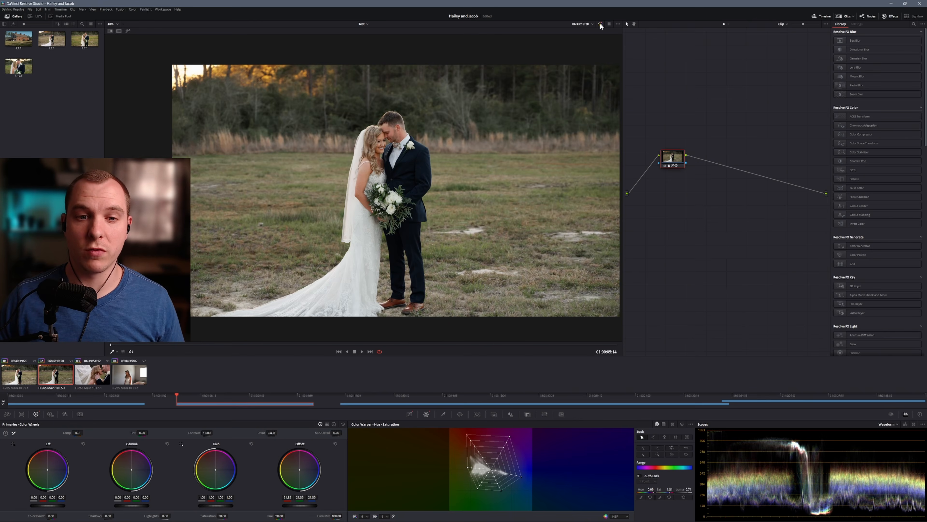
pyautogui.click(599, 23)
pyautogui.click(600, 22)
pyautogui.click(600, 22)
pyautogui.click(601, 22)
pyautogui.click(601, 23)
pyautogui.click(601, 23)
pyautogui.click(601, 23)
pyautogui.click(601, 23)
# Grab a still of the second clip's grade, apply it to the third clip, and compare with the ungraded image
pyautogui.rightClick(396, 144)
pyautogui.click(408, 145)
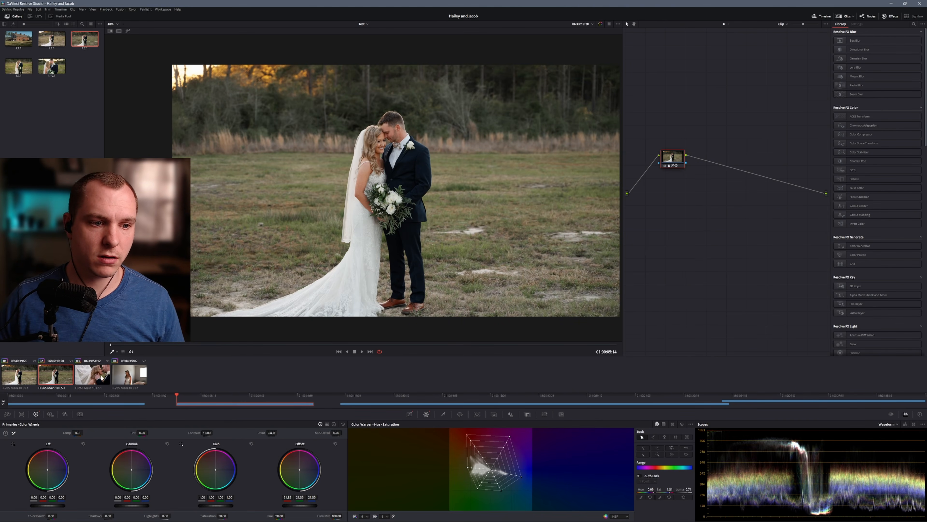
pyautogui.click(92, 374)
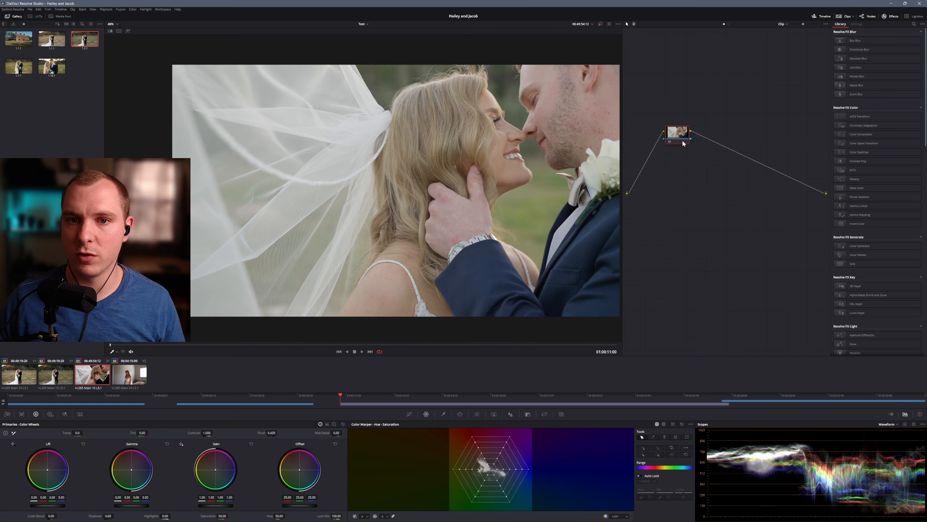
pyautogui.click(77, 114)
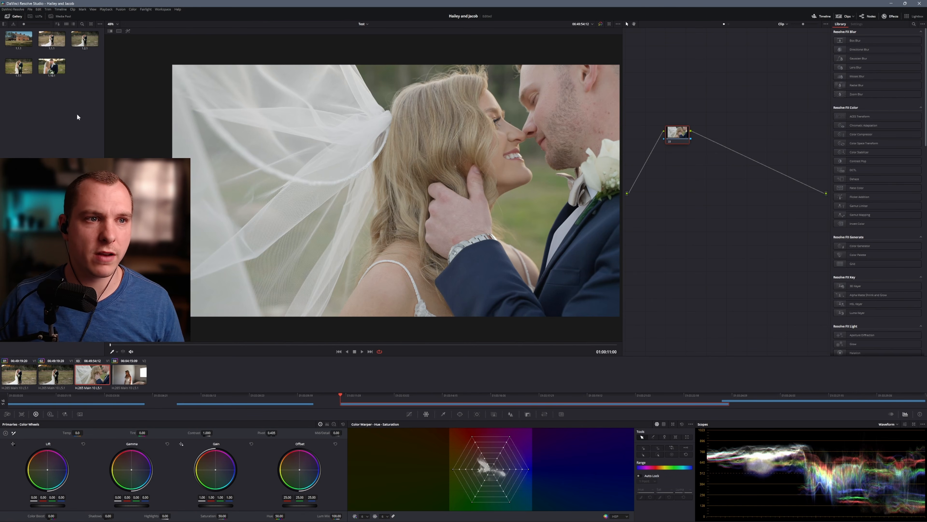
pyautogui.rightClick(85, 42)
pyautogui.click(103, 55)
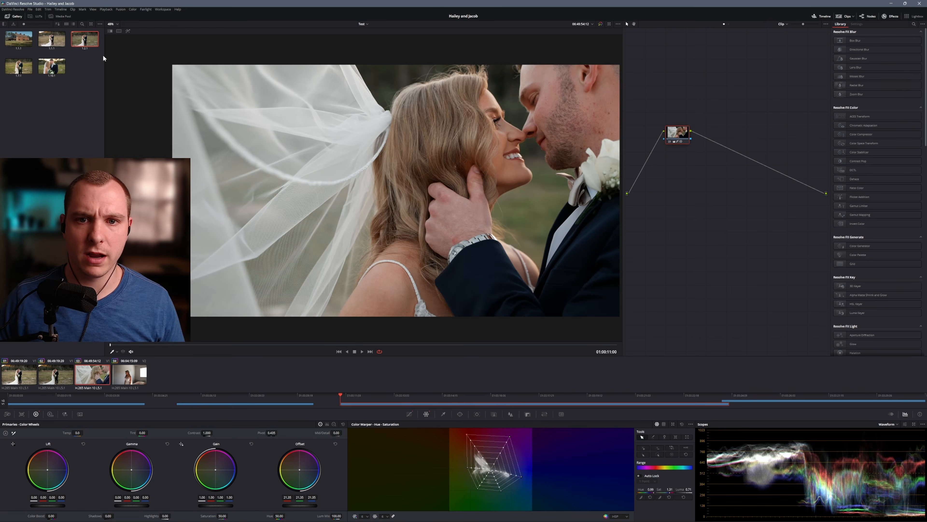
pyautogui.click(600, 24)
pyautogui.click(600, 25)
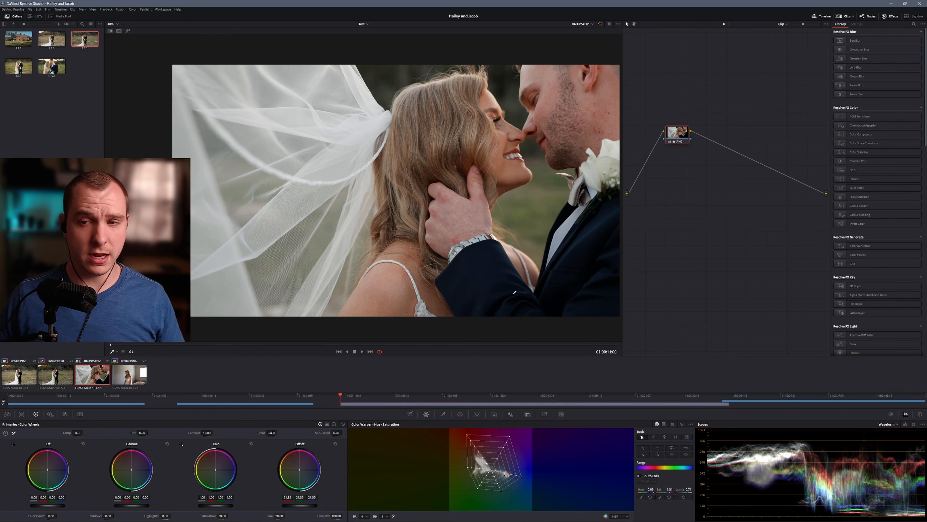
# On the fourth clip, enable the last node and compare the existing grade with the ungraded image further into the shot
pyautogui.click(132, 381)
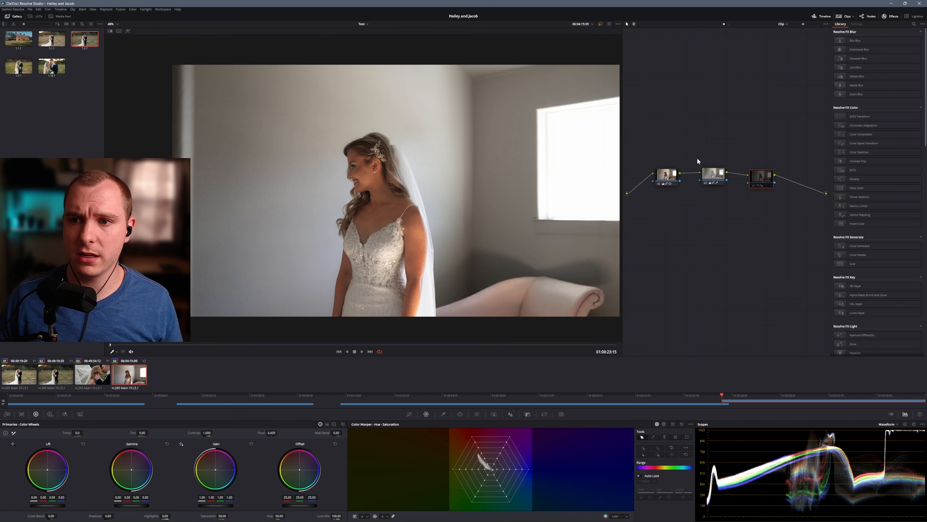
pyautogui.click(753, 187)
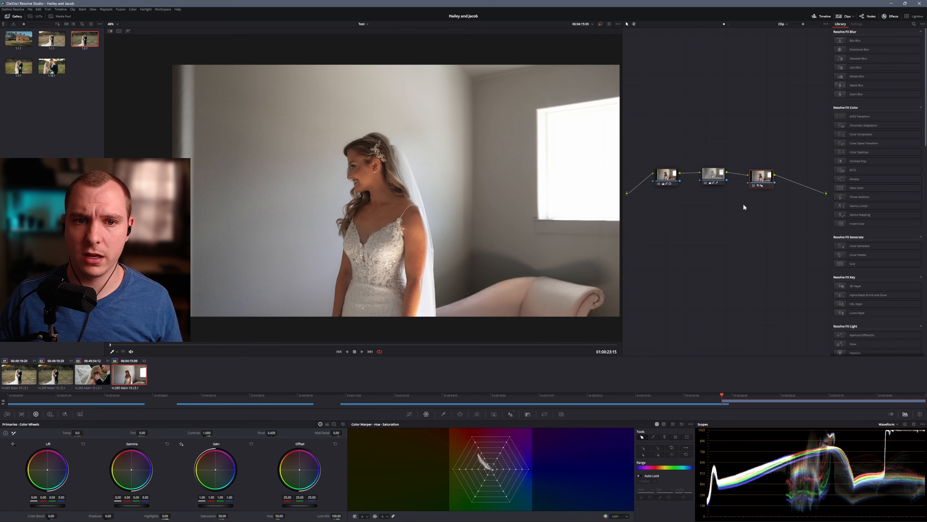
pyautogui.moveTo(749, 179); pyautogui.dragTo(747, 180)
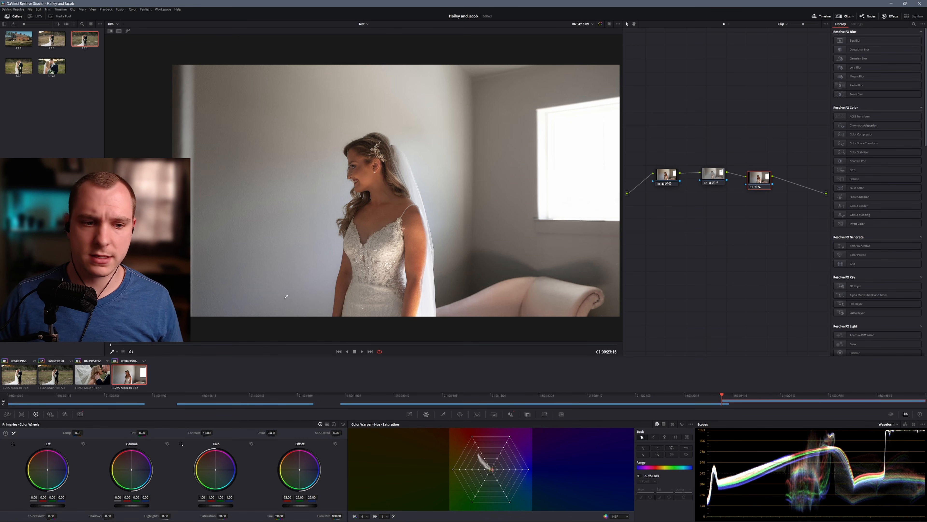
pyautogui.moveTo(138, 345); pyautogui.dragTo(335, 345)
pyautogui.click(600, 23)
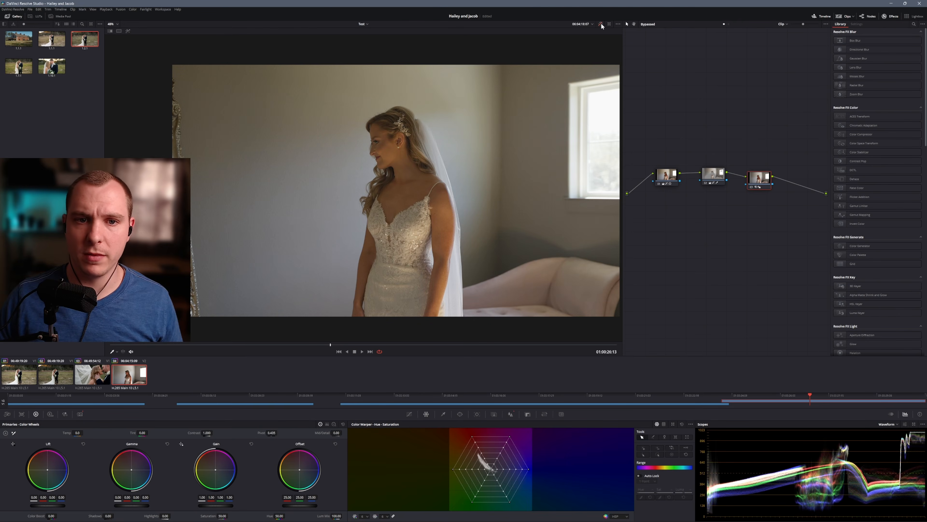
pyautogui.click(602, 22)
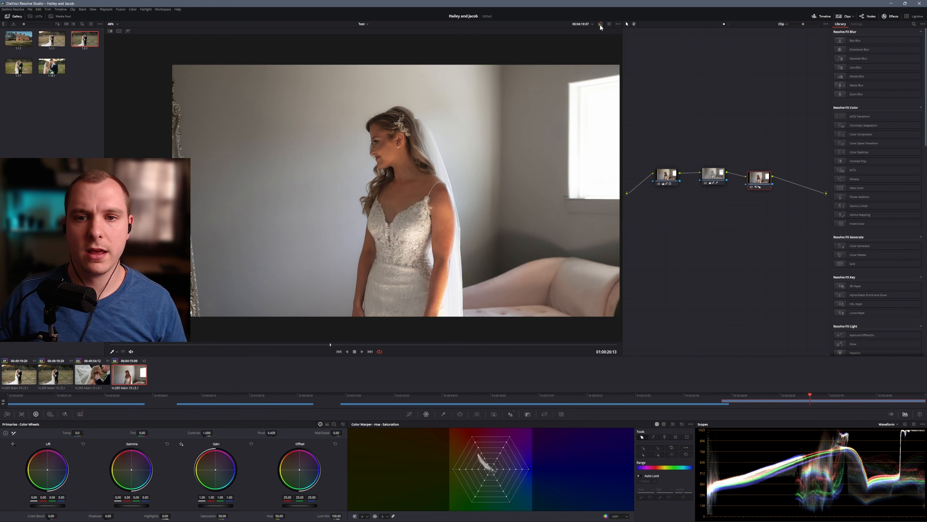
pyautogui.click(600, 24)
pyautogui.click(600, 24)
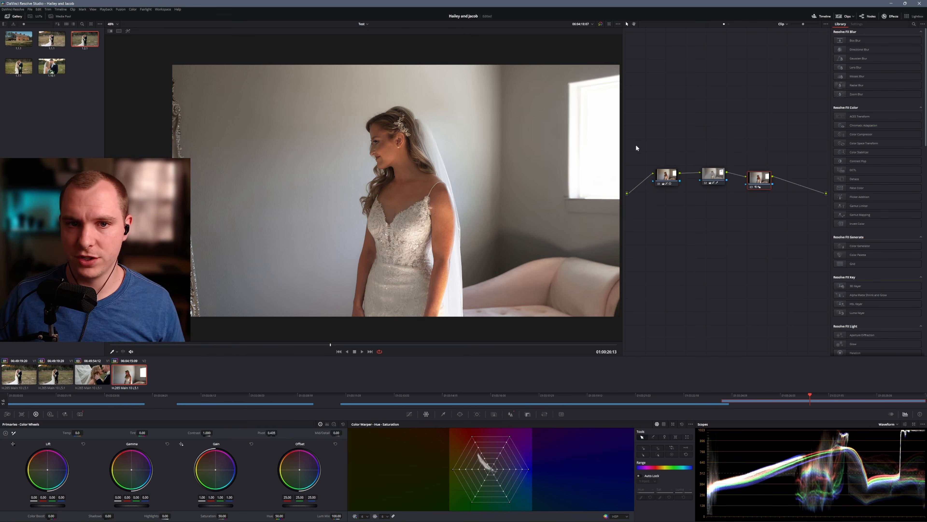
# Delete all three existing grading nodes from the fourth clip
pyautogui.moveTo(644, 153); pyautogui.dragTo(776, 213)
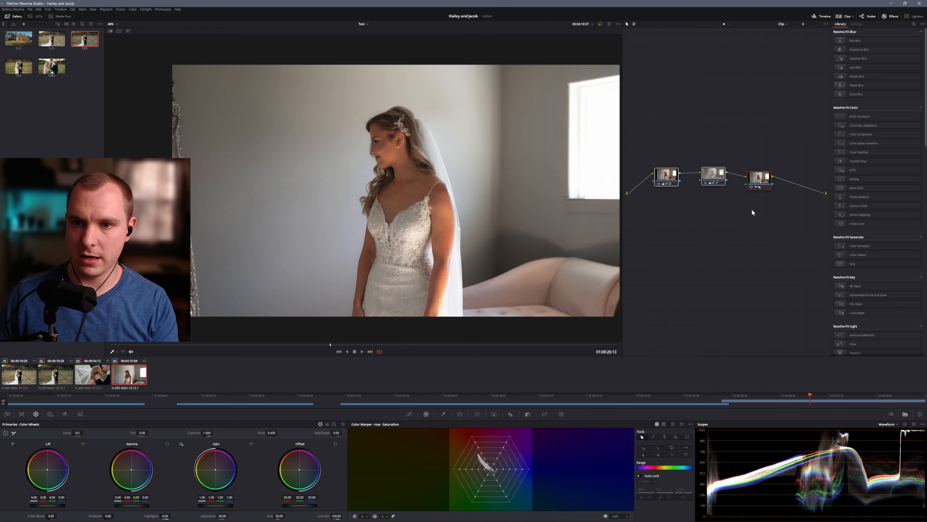
pyautogui.press('Right')
pyautogui.click(708, 210)
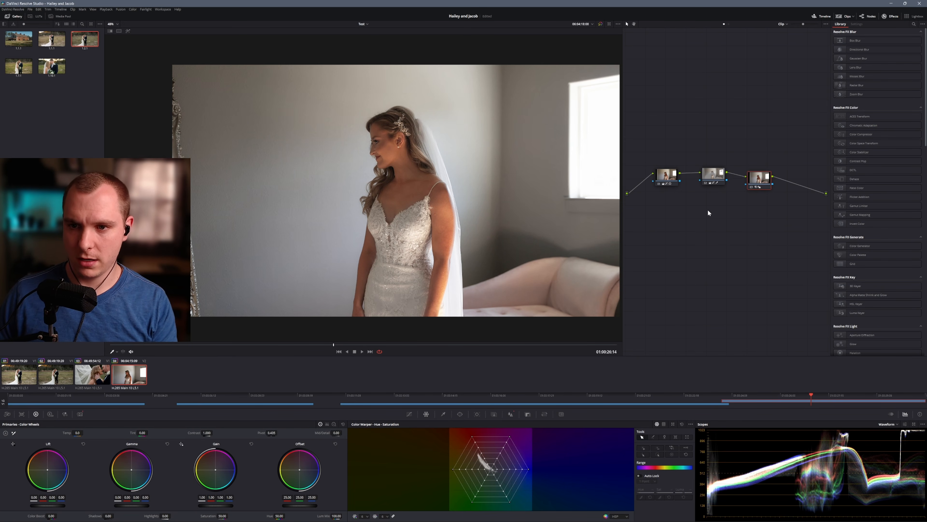
pyautogui.moveTo(645, 151); pyautogui.dragTo(778, 218)
pyautogui.press('Delete')
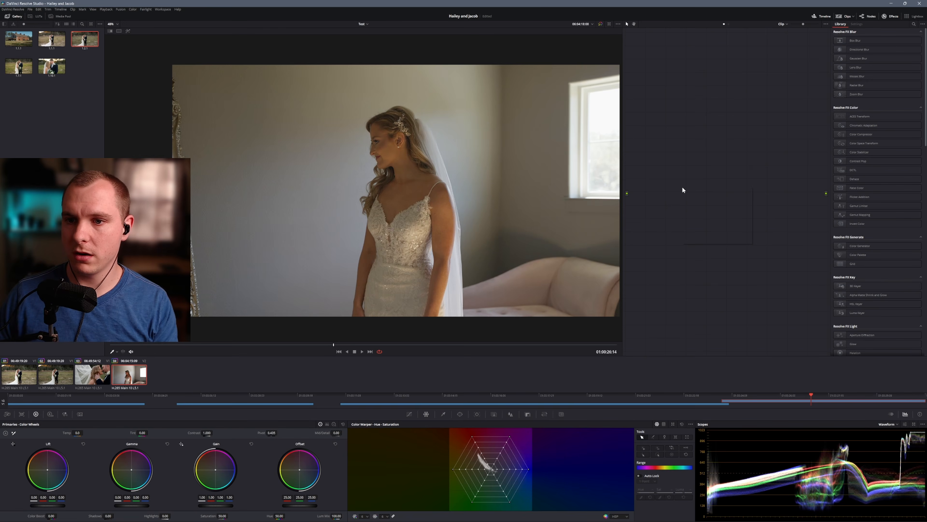
# Add a fresh corrector node to the fourth clip and connect it between the source and the output
pyautogui.rightClick(681, 186)
pyautogui.moveTo(710, 197)
pyautogui.click(765, 195)
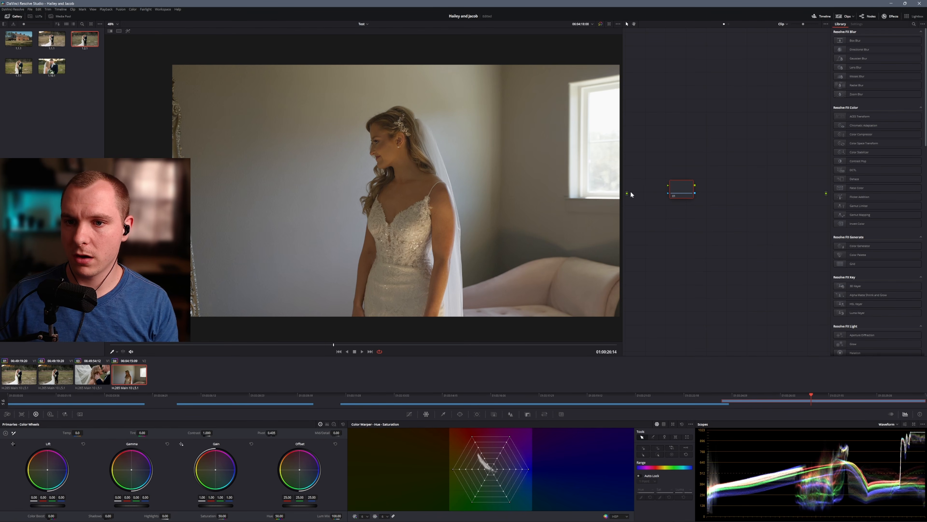
pyautogui.moveTo(694, 185); pyautogui.dragTo(826, 193)
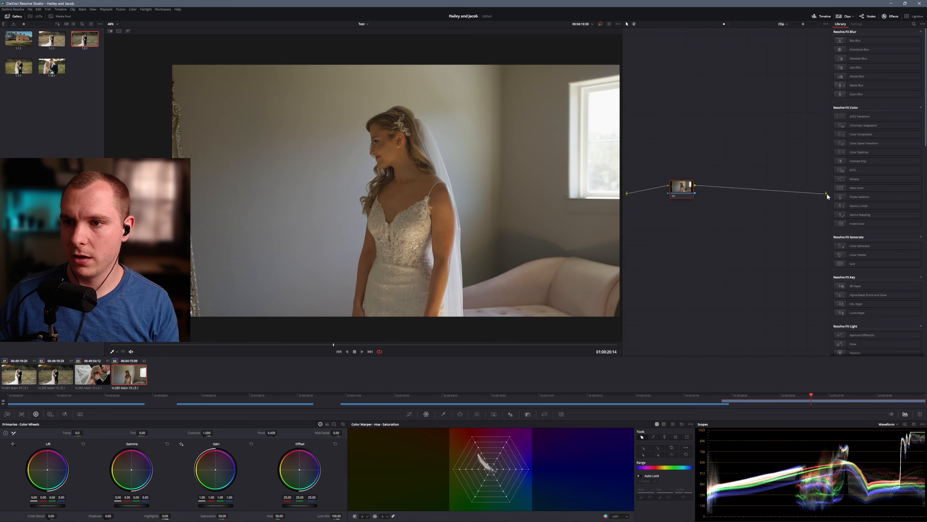
pyautogui.moveTo(684, 189); pyautogui.dragTo(695, 170)
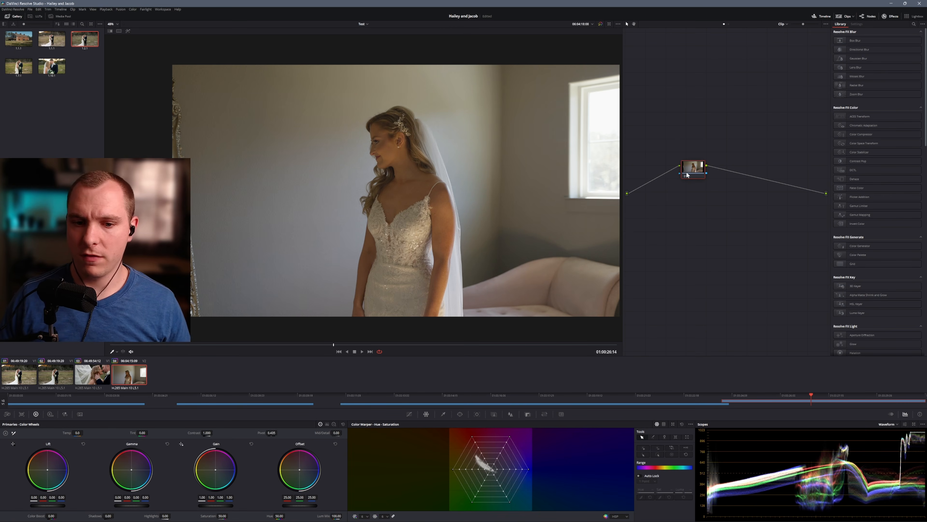
# Bow the fourth clip's custom curve upward with its white-point handle and pull its black-point handle slightly lower
pyautogui.click(409, 414)
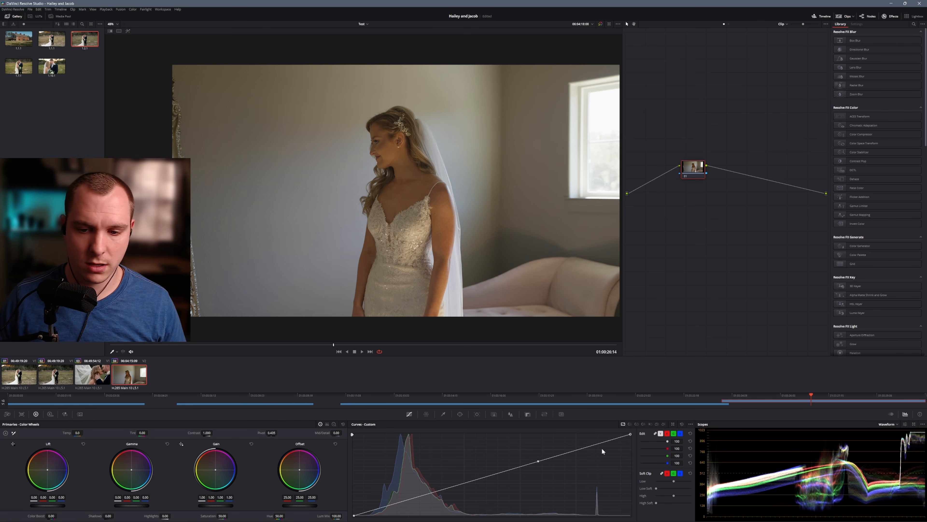
pyautogui.moveTo(538, 461); pyautogui.dragTo(423, 459)
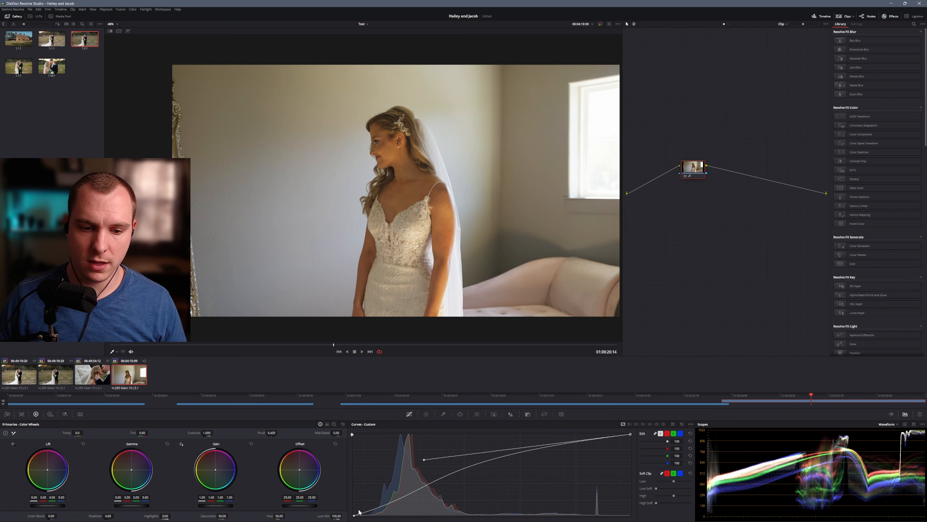
pyautogui.click(354, 515)
pyautogui.moveTo(446, 491); pyautogui.dragTo(422, 500)
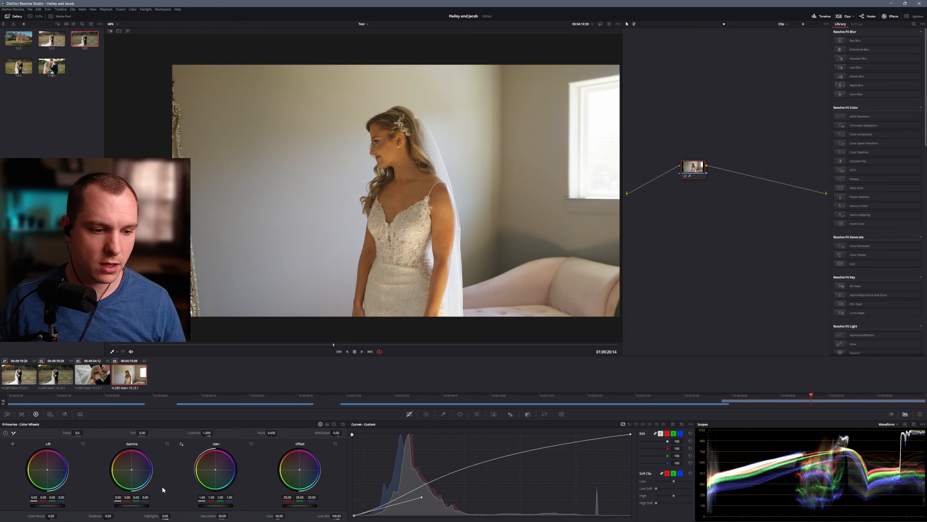
# Lower the Shadows to about -16 on the fourth clip's node and compare with the ungraded image
pyautogui.moveTo(108, 516)
pyautogui.mouseDown()
pyautogui.moveTo(100, 516)
pyautogui.moveTo(118, 515)
pyautogui.mouseUp()
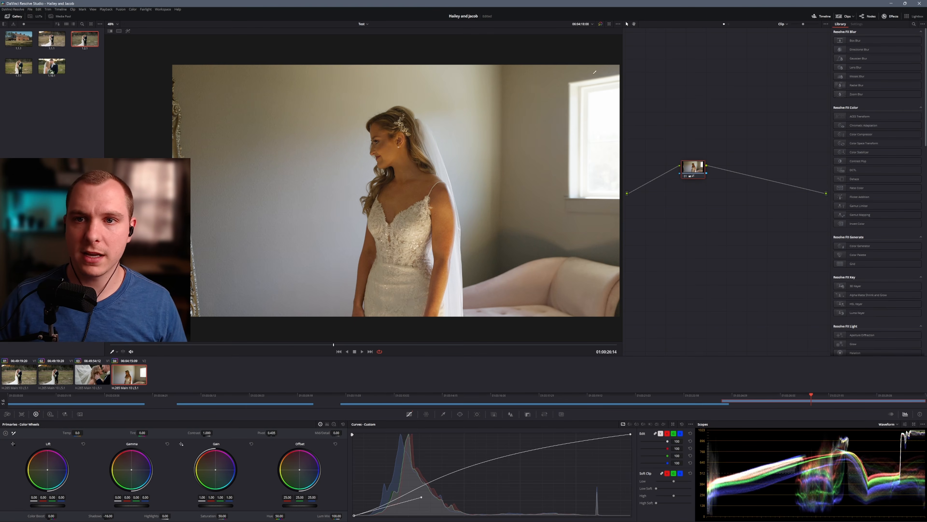
pyautogui.click(599, 24)
pyautogui.click(600, 24)
pyautogui.click(600, 23)
pyautogui.click(600, 22)
pyautogui.click(599, 23)
pyautogui.click(600, 23)
pyautogui.click(600, 23)
pyautogui.click(600, 23)
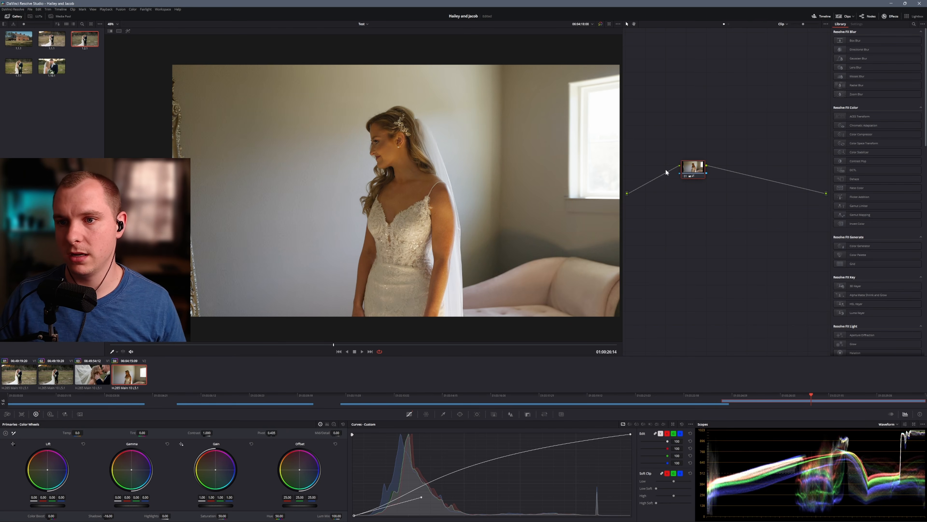
# Reduce the saturation of the Color Warper's outer ring on the fourth clip and compare with the ungraded image
pyautogui.moveTo(686, 171); pyautogui.dragTo(662, 180)
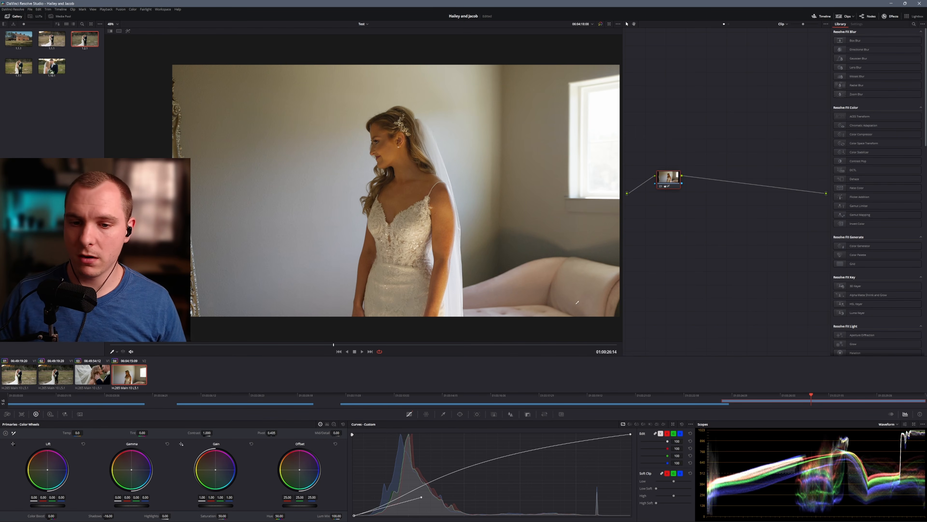
pyautogui.click(425, 414)
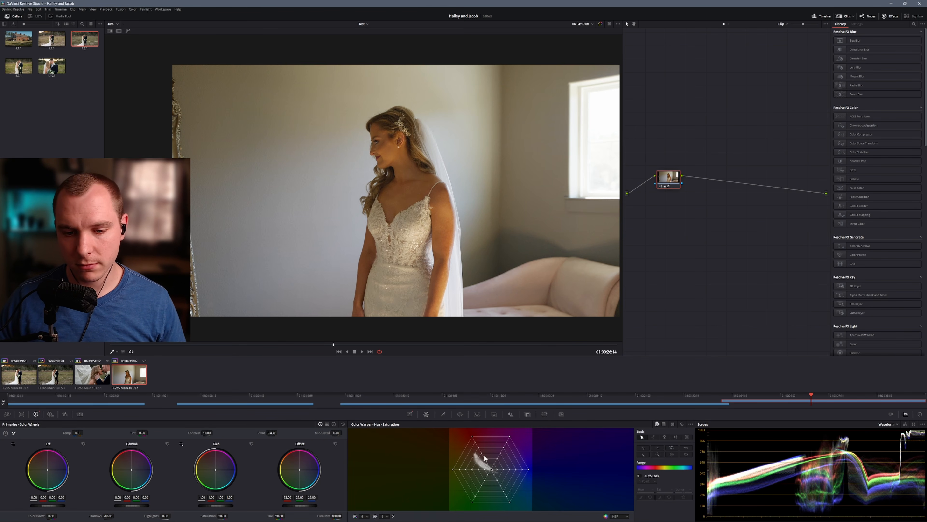
pyautogui.click(454, 471)
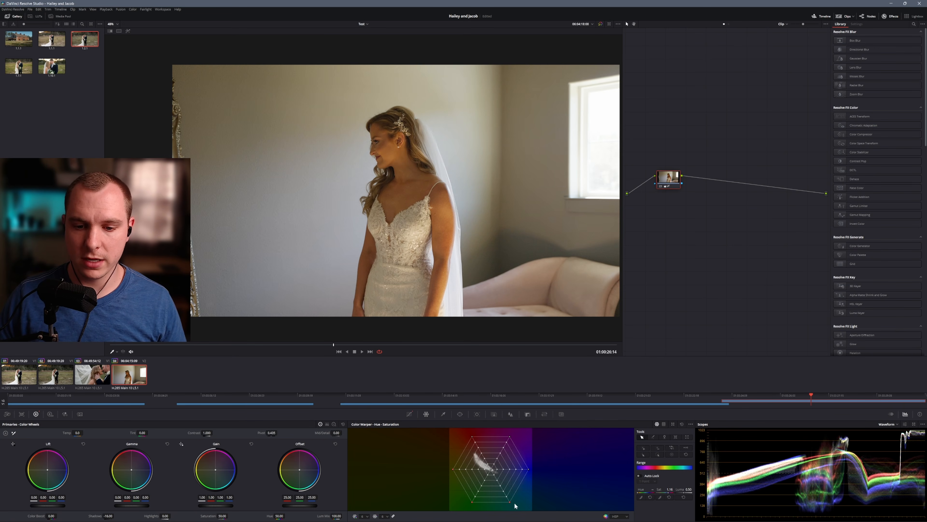
pyautogui.moveTo(660, 489); pyautogui.dragTo(637, 489)
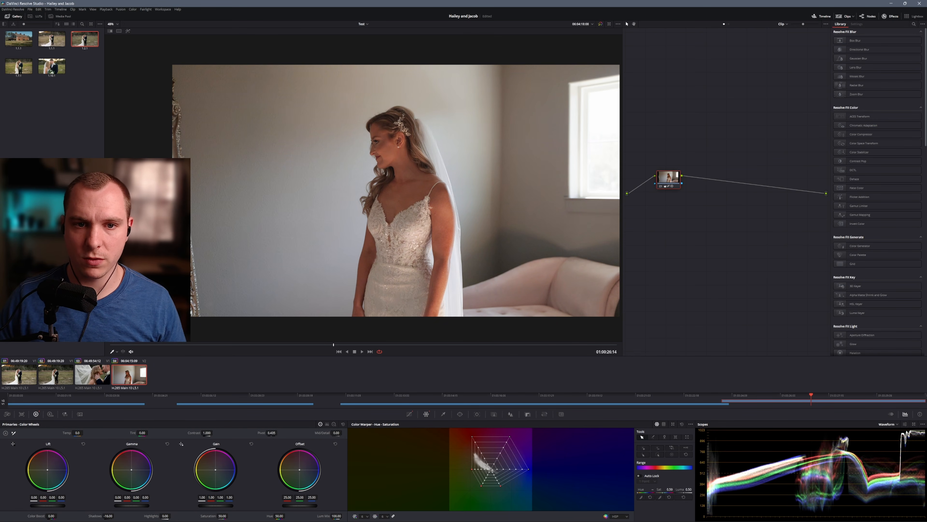
pyautogui.click(600, 24)
pyautogui.click(600, 24)
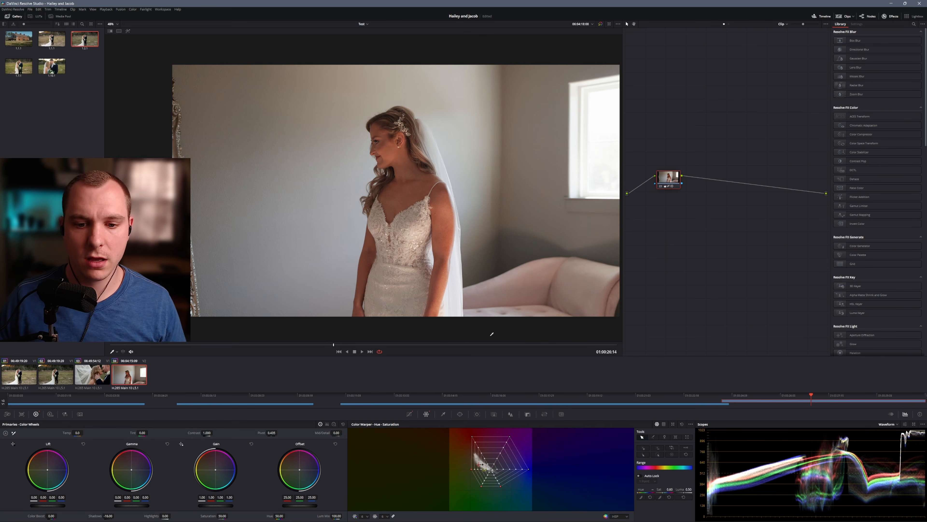
# Push the Color Warper's orange skin-tone point outward, raise its luma to 0.67, and compare with the ungraded image
pyautogui.moveTo(475, 438); pyautogui.dragTo(465, 436)
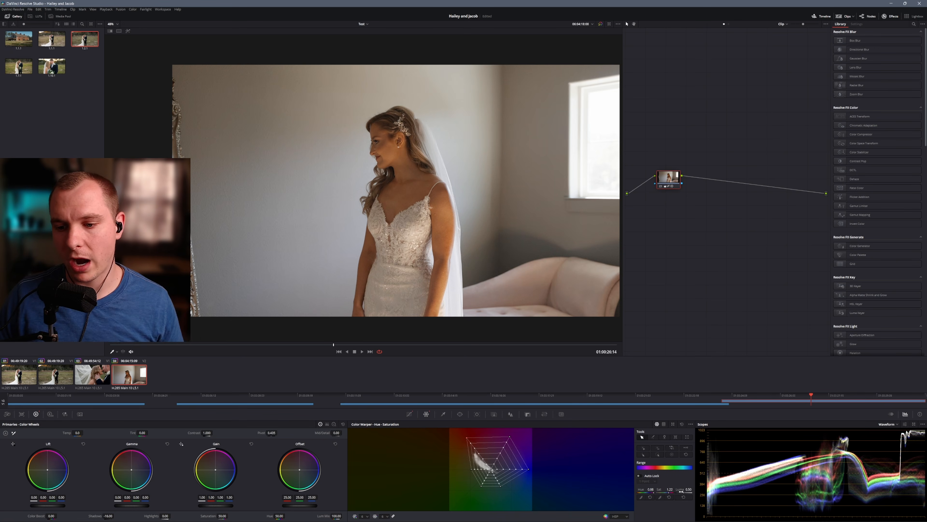
pyautogui.moveTo(688, 489); pyautogui.dragTo(694, 489)
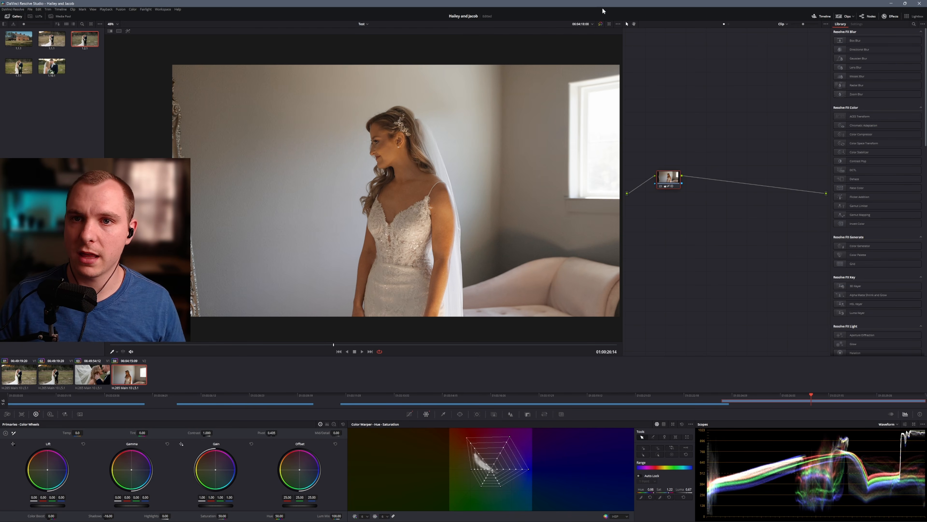
pyautogui.click(600, 24)
pyautogui.click(600, 24)
pyautogui.click(601, 24)
pyautogui.click(601, 24)
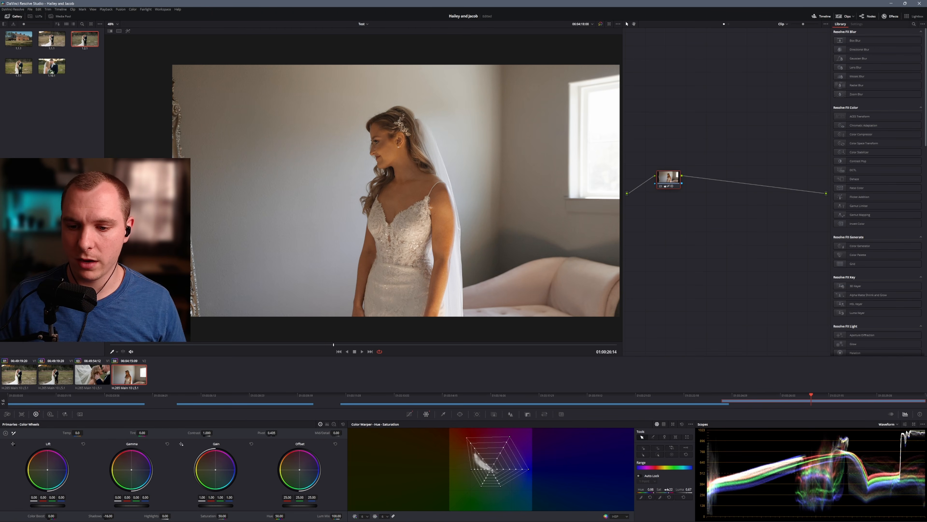
# Ease the orange point's saturation back to about 1.13 and fine-tune the Shadows on the fourth clip's node
pyautogui.moveTo(668, 489); pyautogui.dragTo(667, 489)
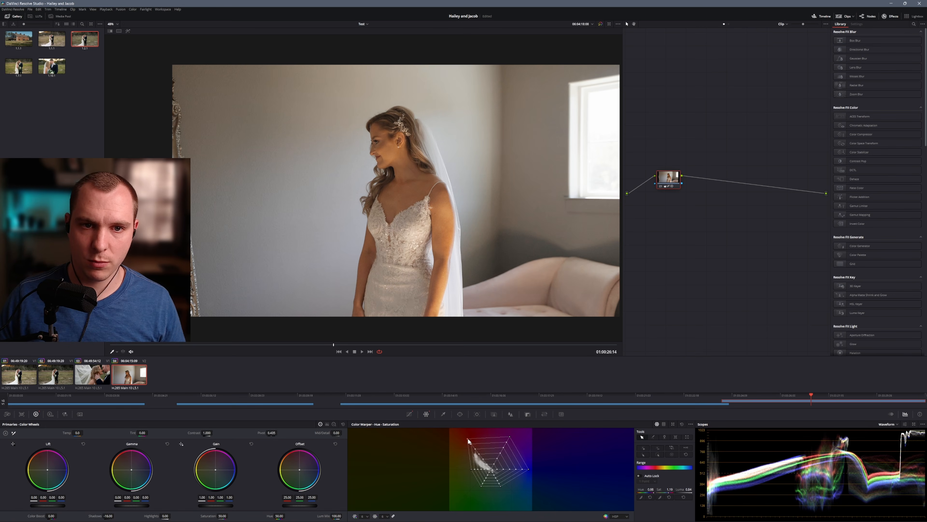
pyautogui.moveTo(468, 439); pyautogui.dragTo(471, 439)
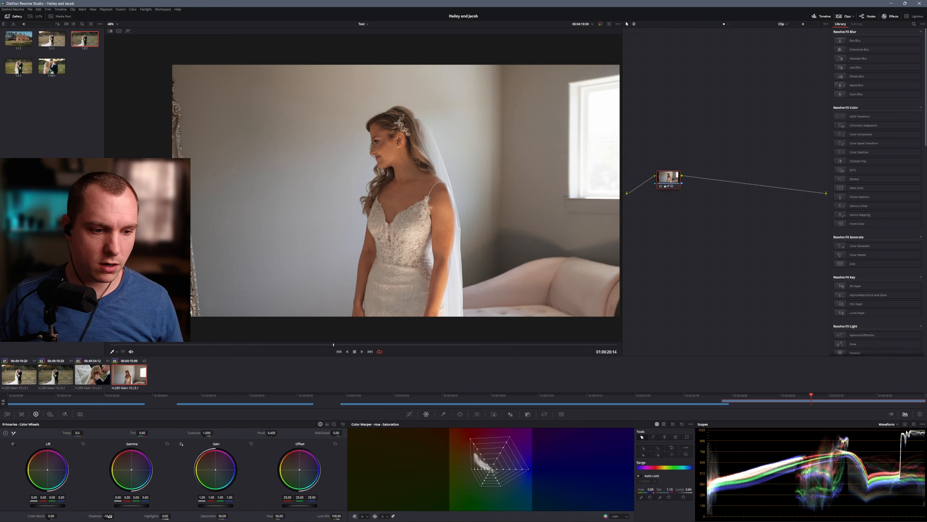
pyautogui.moveTo(110, 515)
pyautogui.mouseDown()
pyautogui.moveTo(90, 516)
pyautogui.moveTo(115, 516)
pyautogui.mouseUp()
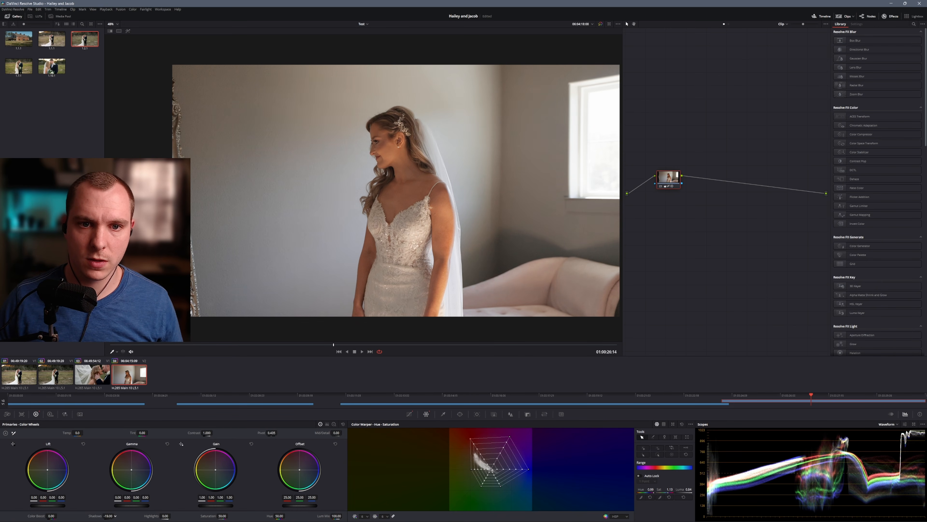
pyautogui.moveTo(116, 516); pyautogui.dragTo(115, 516)
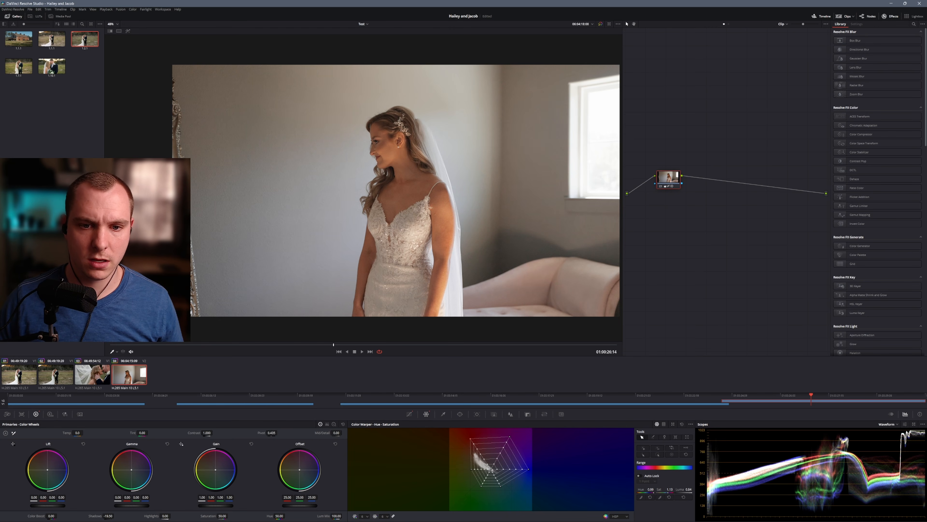
# Raise the Highlights to about 20.5 on the fourth clip's node and compare with the ungraded image
pyautogui.moveTo(165, 516); pyautogui.dragTo(172, 516)
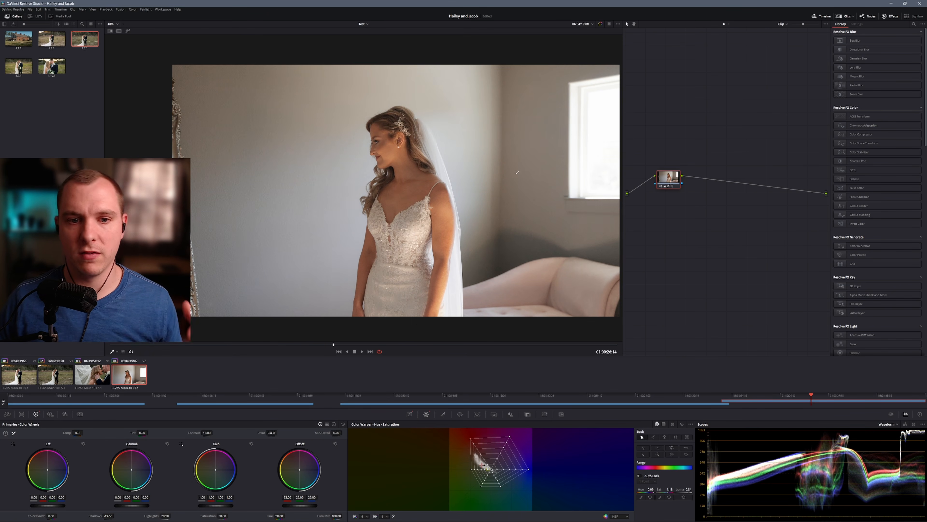
pyautogui.click(600, 23)
pyautogui.click(601, 24)
pyautogui.click(601, 24)
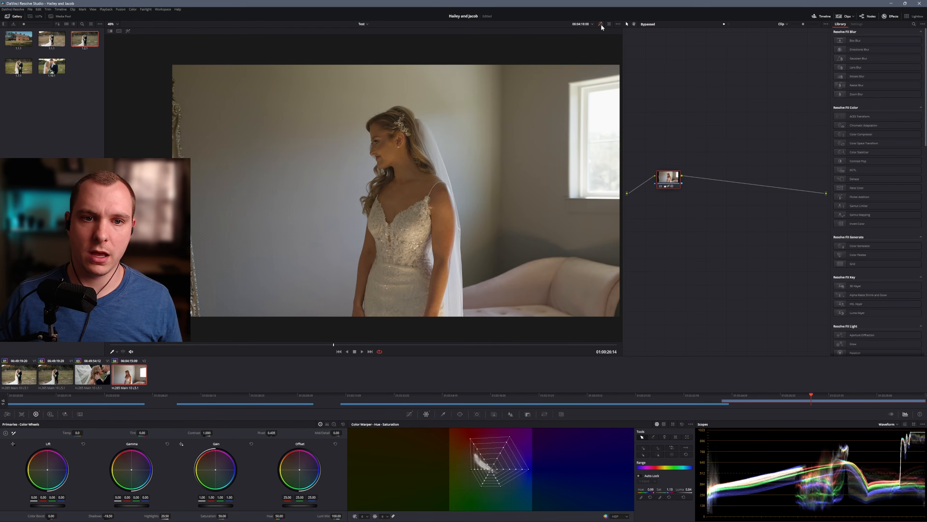
pyautogui.click(600, 24)
pyautogui.click(601, 24)
pyautogui.click(602, 24)
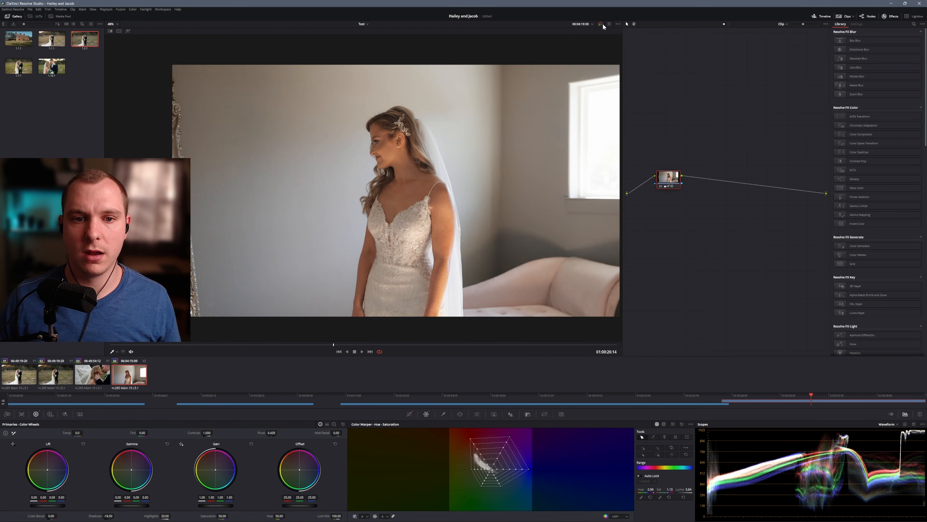
# Add a second corrector node in series after the fourth clip's first node and space the two apart
pyautogui.moveTo(673, 176); pyautogui.dragTo(658, 181)
pyautogui.rightClick(695, 194)
pyautogui.click(776, 202)
pyautogui.moveTo(694, 194); pyautogui.dragTo(710, 178)
pyautogui.rightClick(710, 181)
pyautogui.click(655, 287)
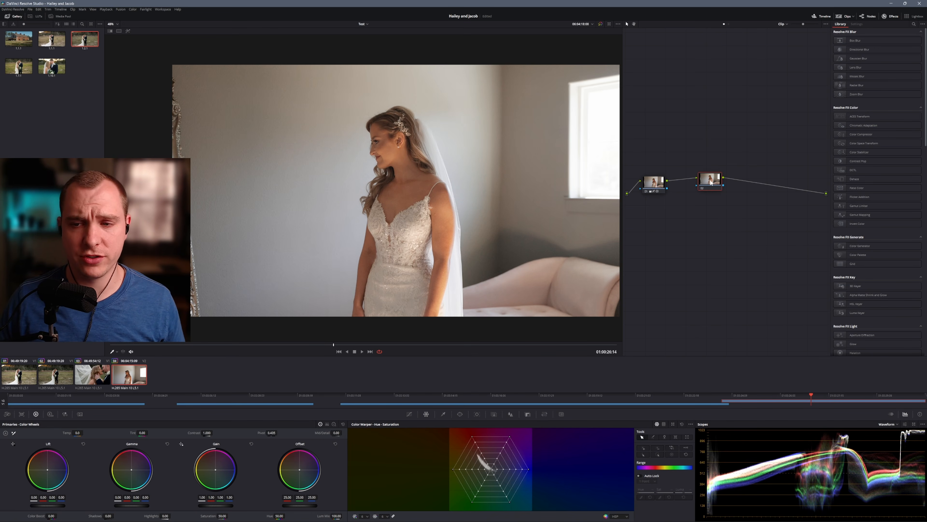
pyautogui.moveTo(705, 186); pyautogui.dragTo(708, 190)
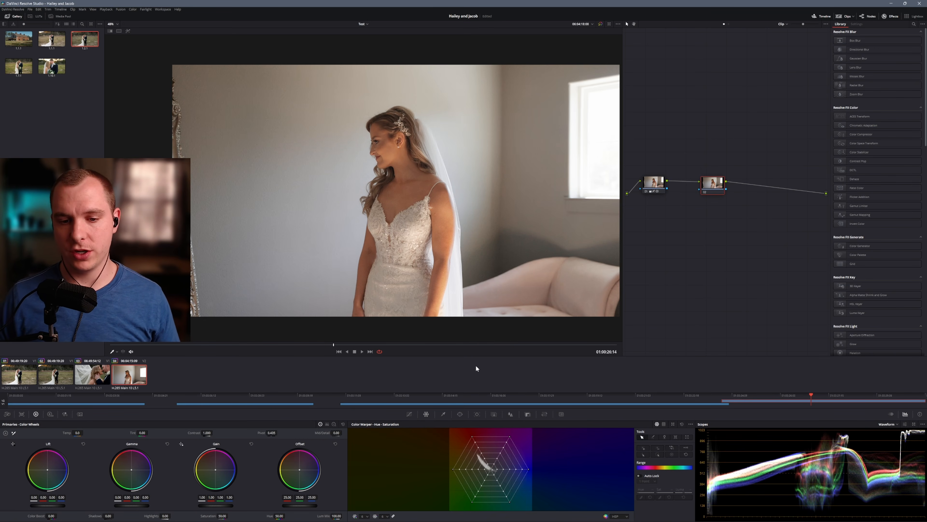
# Sample the wall behind the bride with the HSL Qualifier on the second node and show the selection in the Highlight Modes view
pyautogui.click(443, 413)
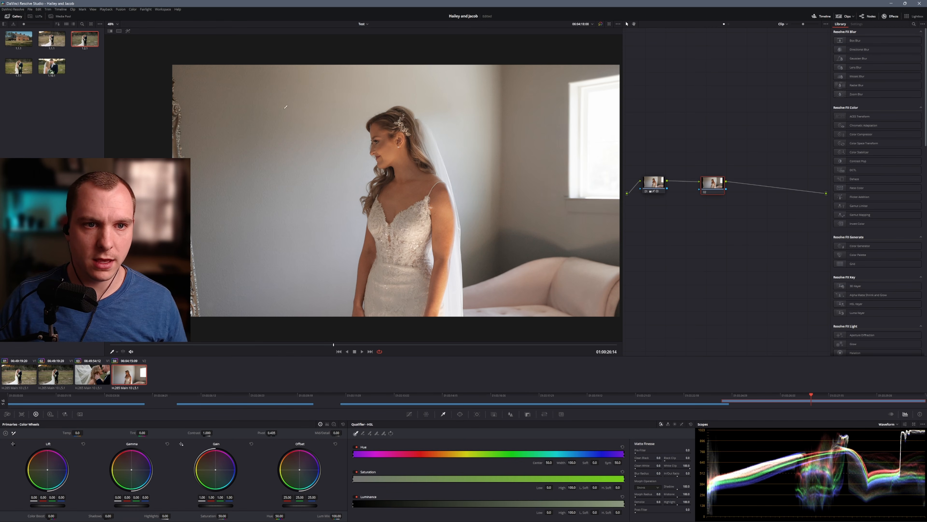
pyautogui.click(310, 106)
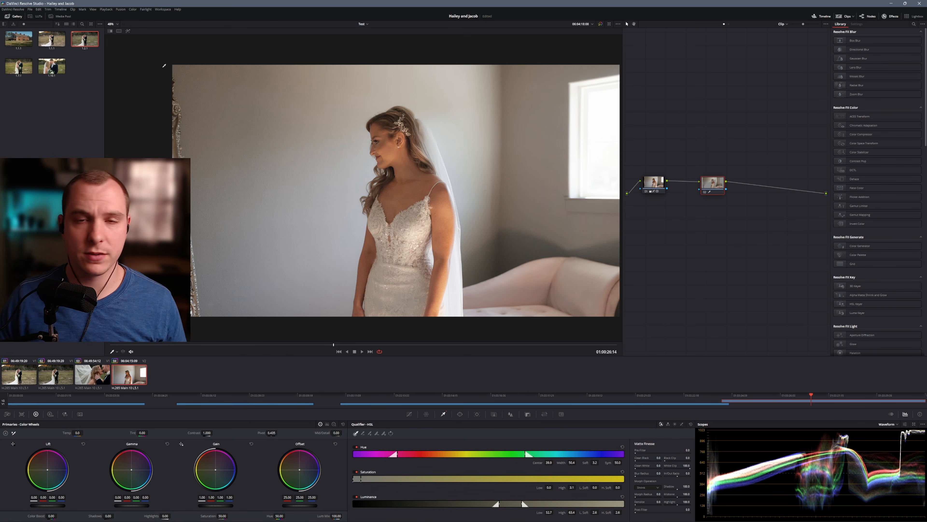
pyautogui.click(118, 30)
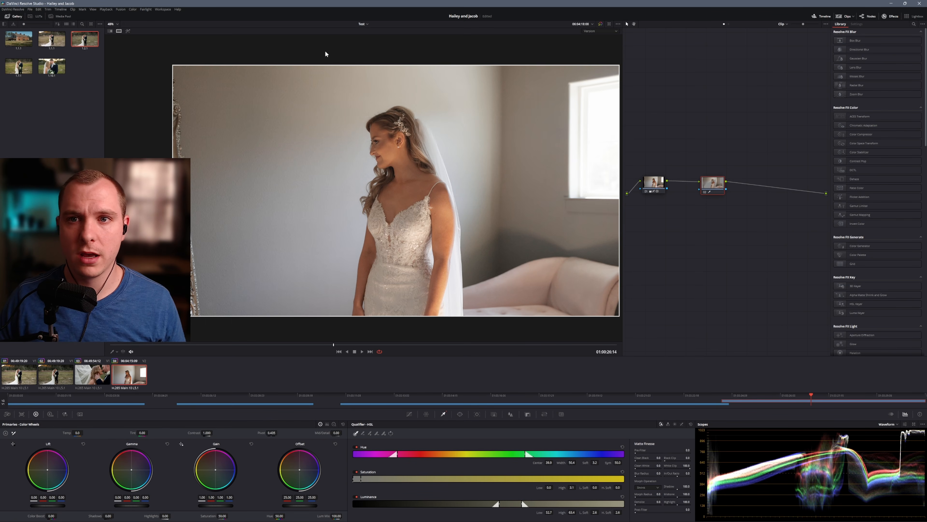
pyautogui.click(589, 31)
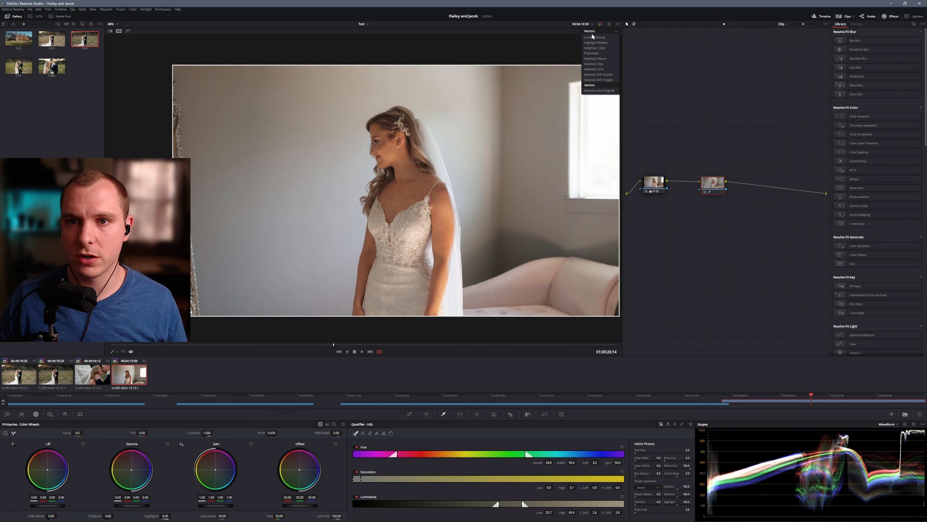
pyautogui.click(595, 40)
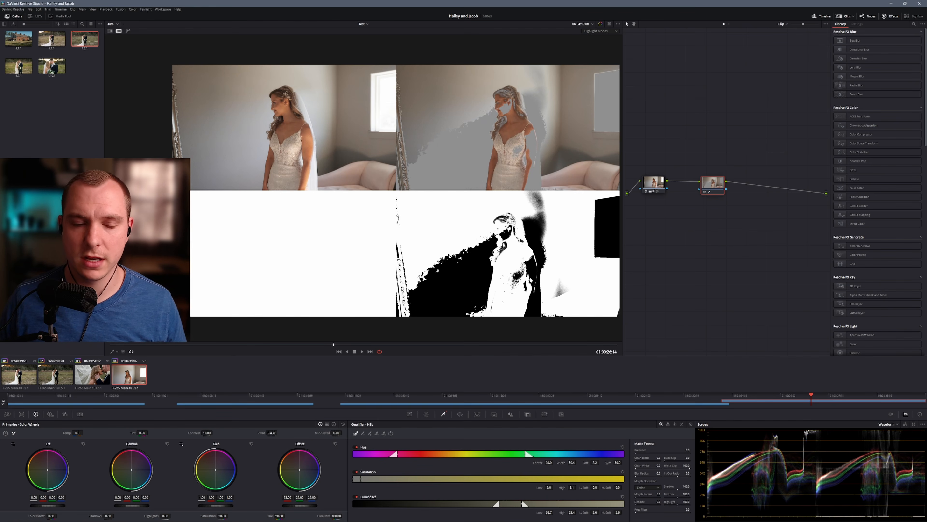
pyautogui.scroll(3, 520, 248)
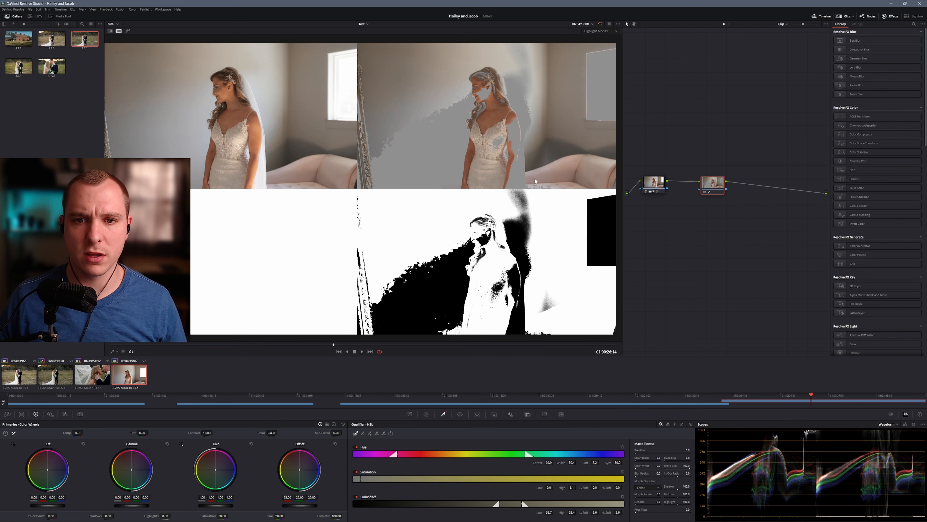
# Shift the Qualifier's hue range from yellow towards blue to exclude skin and sofa, and set the saturation High to about 4.0
pyautogui.moveTo(429, 452); pyautogui.dragTo(490, 459)
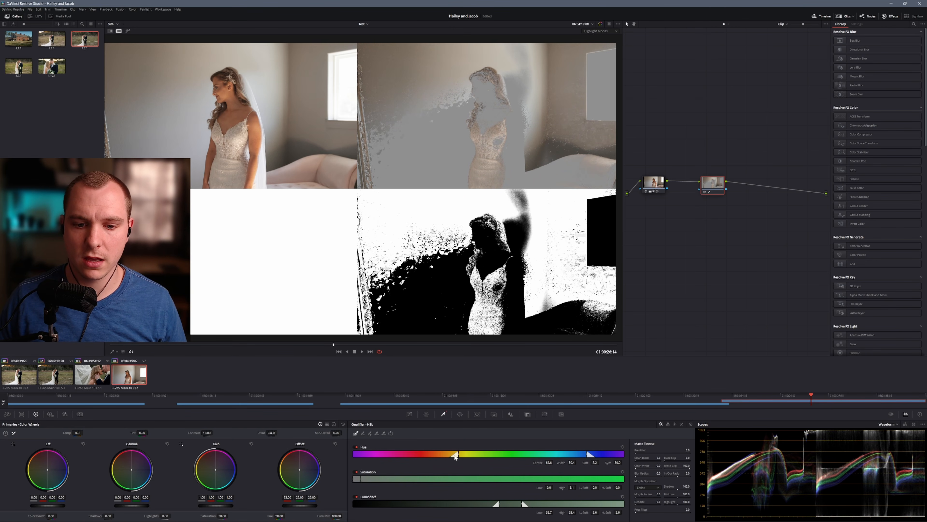
pyautogui.moveTo(458, 453); pyautogui.dragTo(458, 454)
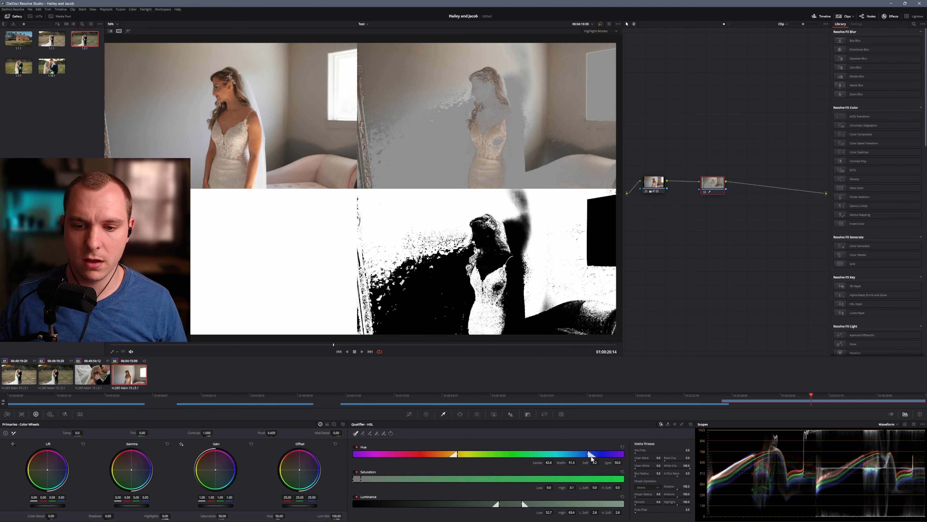
pyautogui.moveTo(589, 454); pyautogui.dragTo(587, 454)
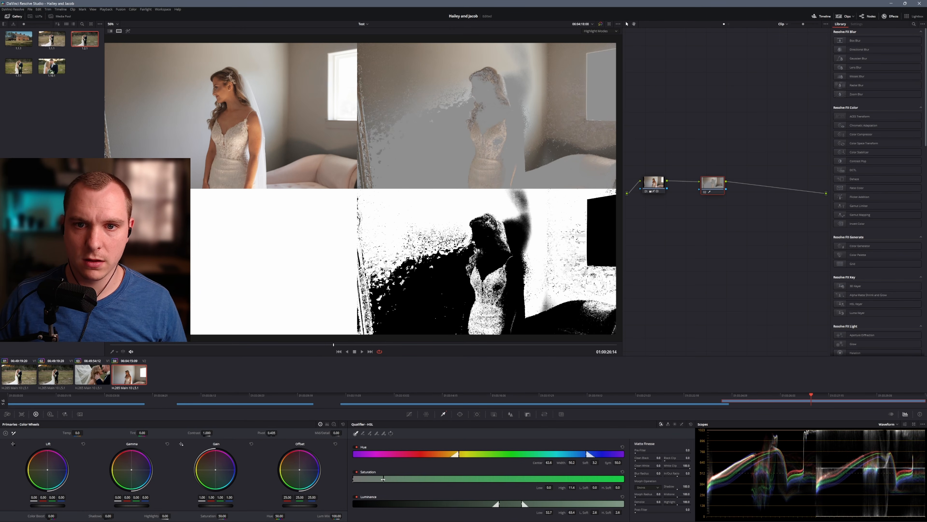
pyautogui.moveTo(360, 479); pyautogui.dragTo(353, 480)
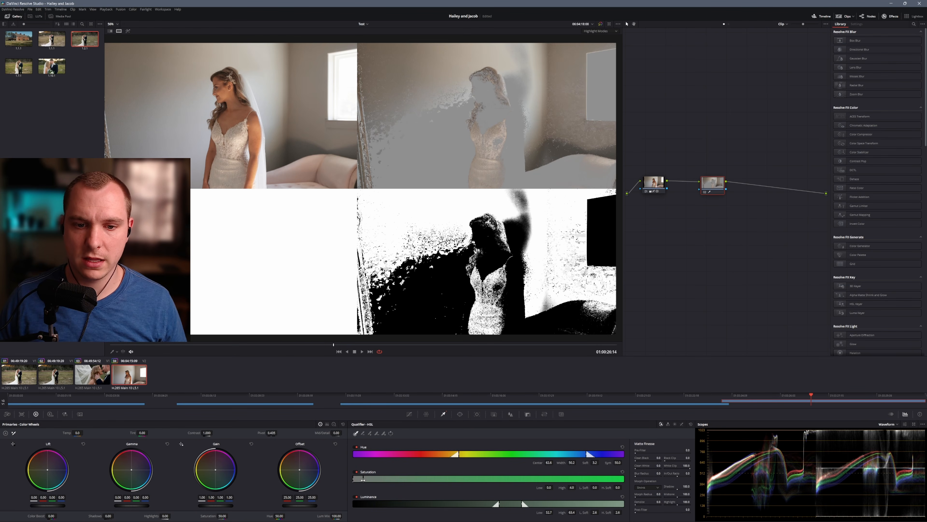
# Widen the Qualifier's luminance range to a High of 100 and a Low of about 50.8
pyautogui.moveTo(522, 504); pyautogui.dragTo(624, 504)
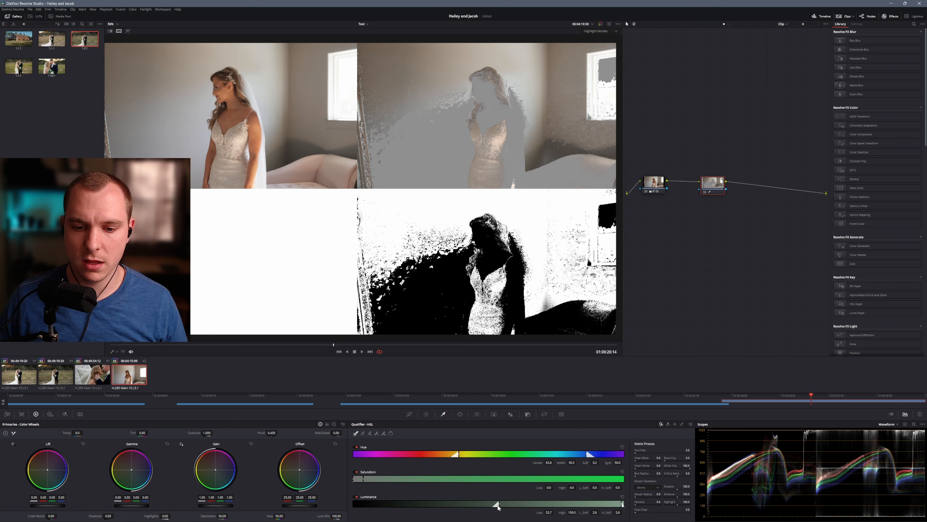
pyautogui.moveTo(623, 505); pyautogui.dragTo(624, 504)
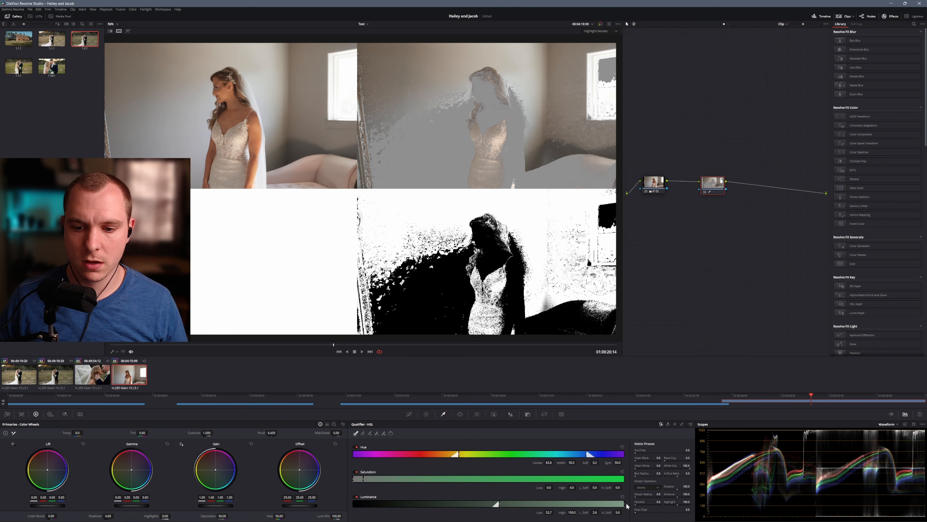
pyautogui.moveTo(499, 504)
pyautogui.mouseDown()
pyautogui.moveTo(480, 504)
pyautogui.moveTo(494, 504)
pyautogui.mouseUp()
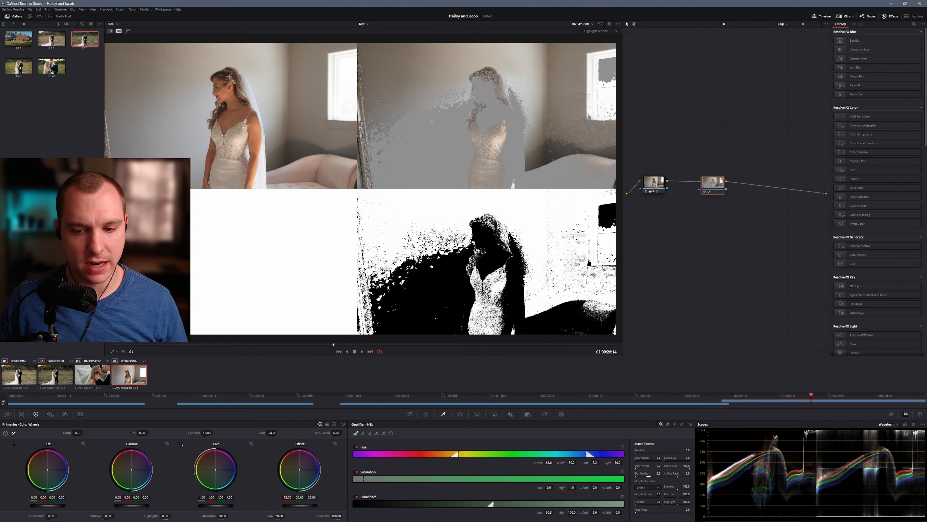
# Soften the wall matte with a strong Blur Radius and added Denoise in the Matte Finesse settings
pyautogui.moveTo(658, 473); pyautogui.dragTo(689, 473)
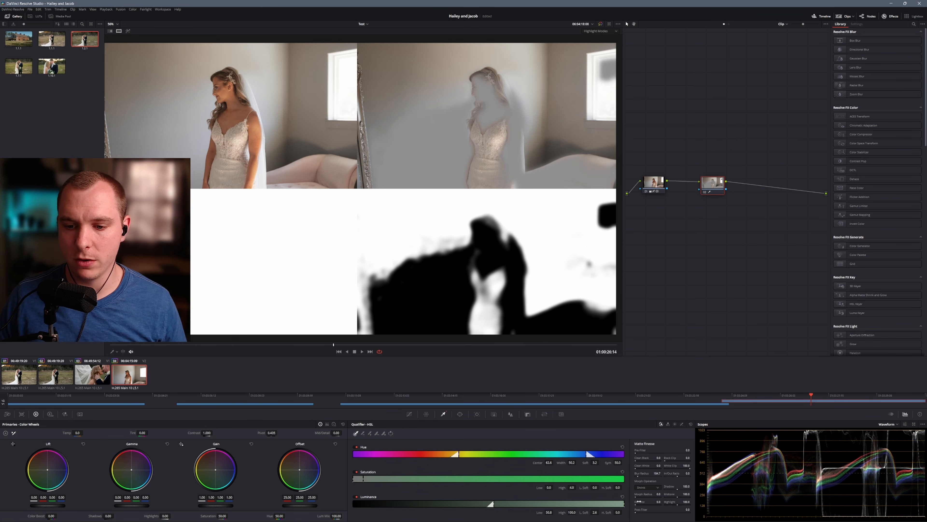
pyautogui.moveTo(641, 503); pyautogui.dragTo(653, 503)
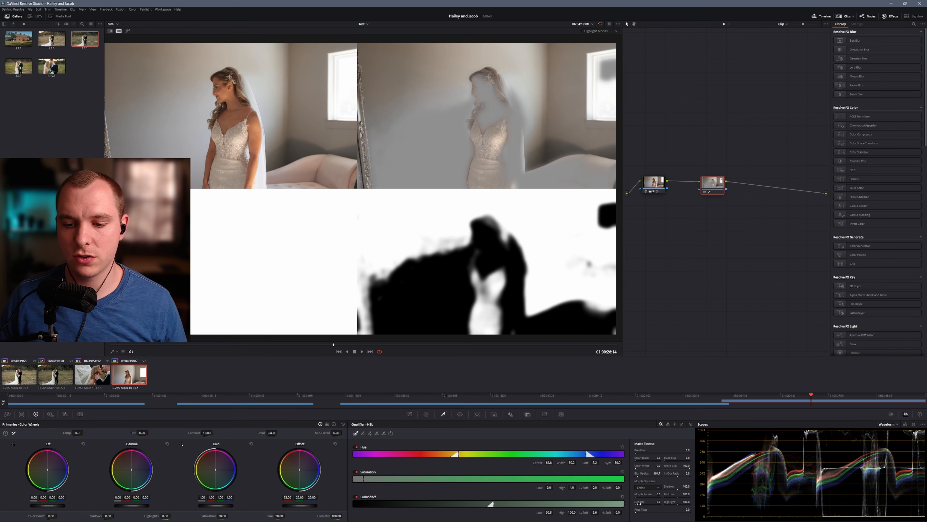
pyautogui.moveTo(654, 502); pyautogui.dragTo(708, 502)
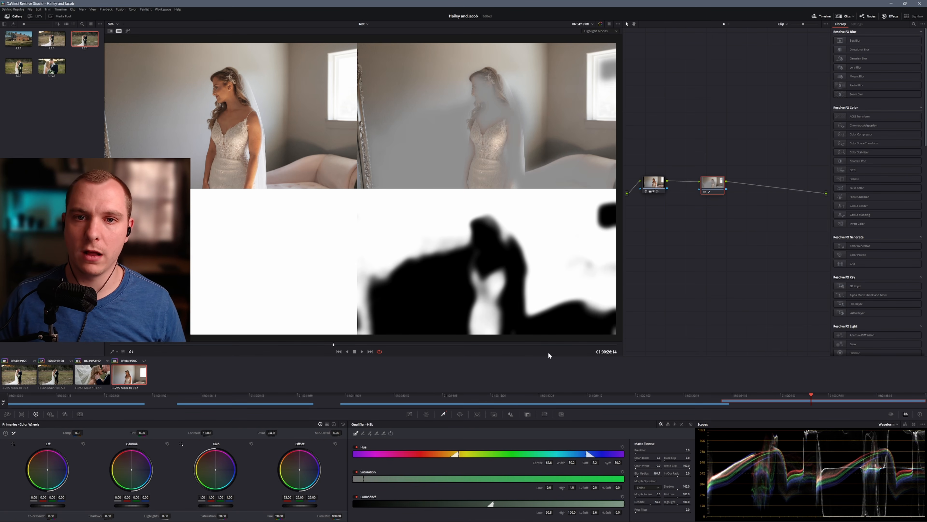
# Play and scrub the fourth clip to check how the wall matte holds up during motion
pyautogui.press('space')
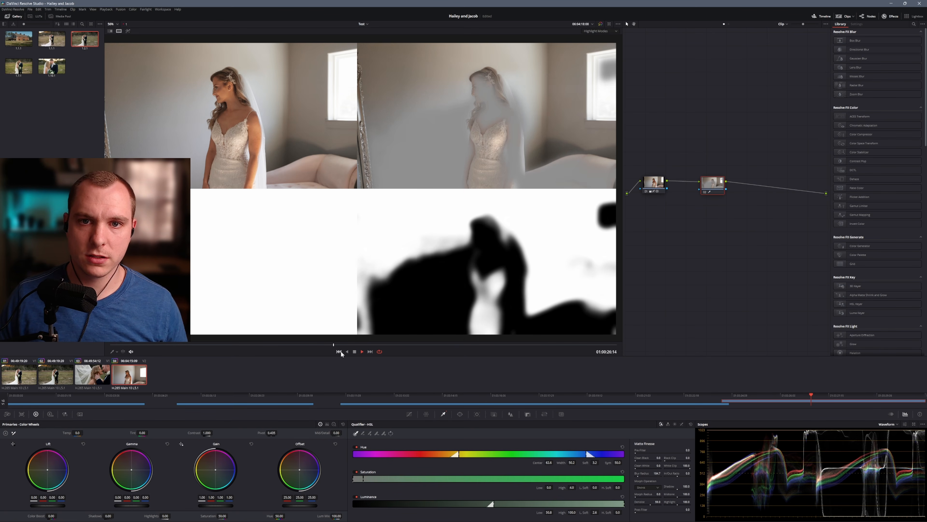
pyautogui.press('space')
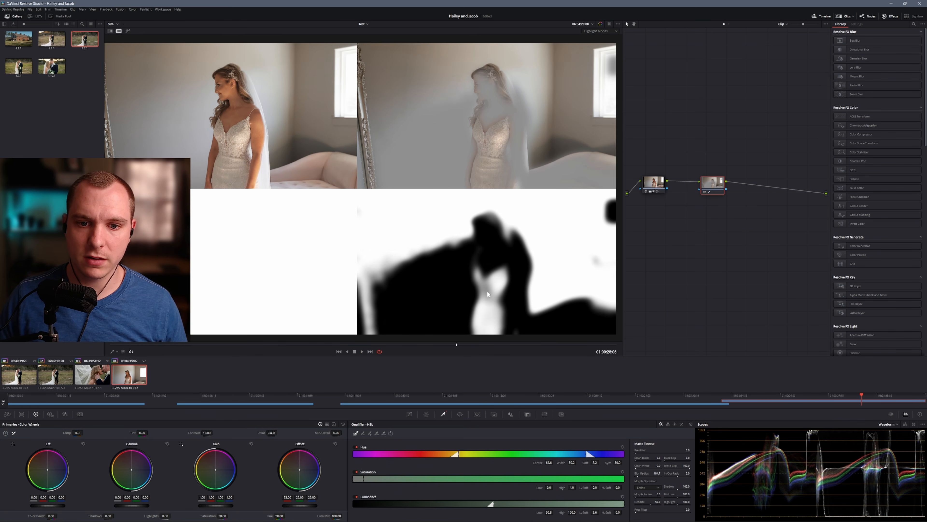
pyautogui.moveTo(456, 344); pyautogui.dragTo(547, 342)
pyautogui.click(349, 343)
pyautogui.press('space')
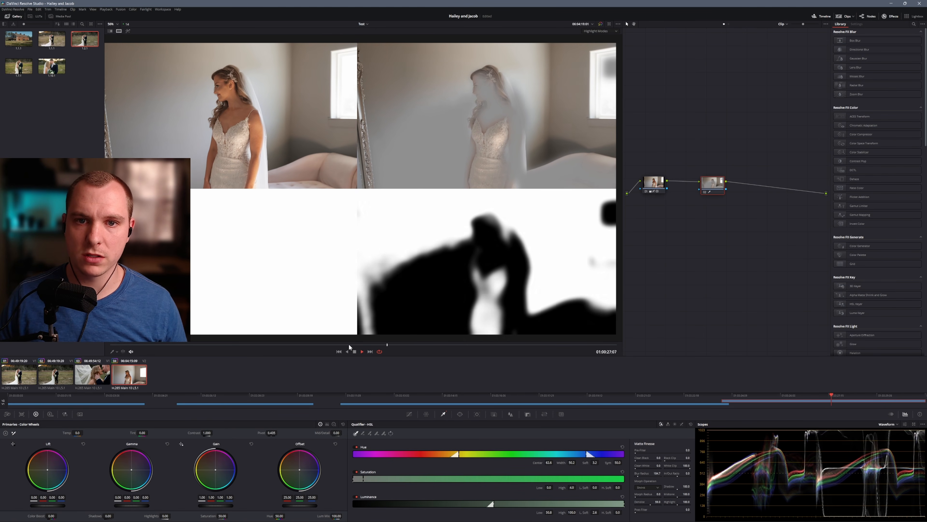
pyautogui.press('space')
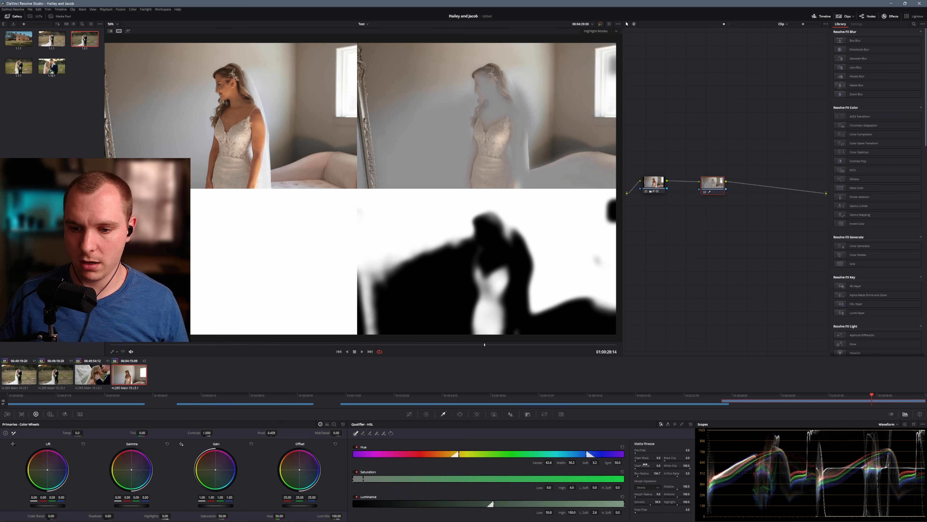
# Raise Clean Black and Clean White to firm up the wall matte and turn off the highlight view
pyautogui.moveTo(642, 465); pyautogui.dragTo(659, 457)
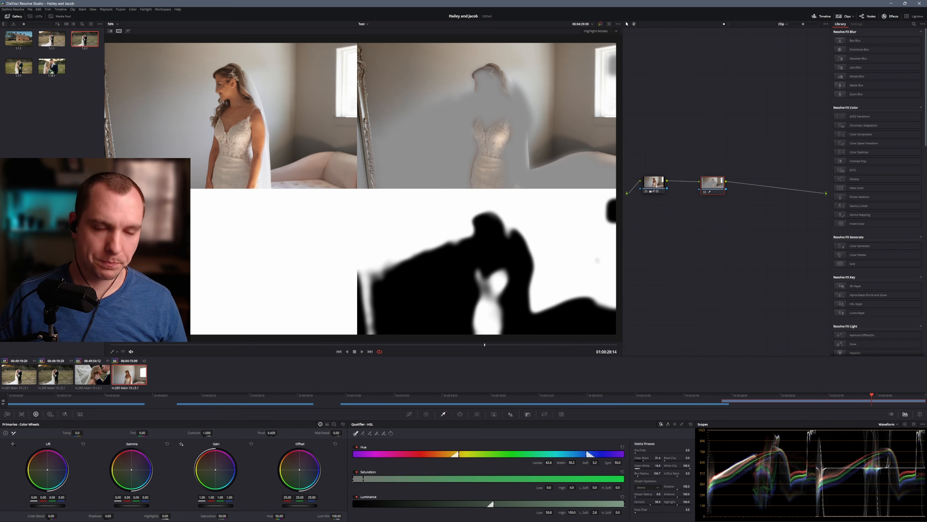
pyautogui.click(119, 32)
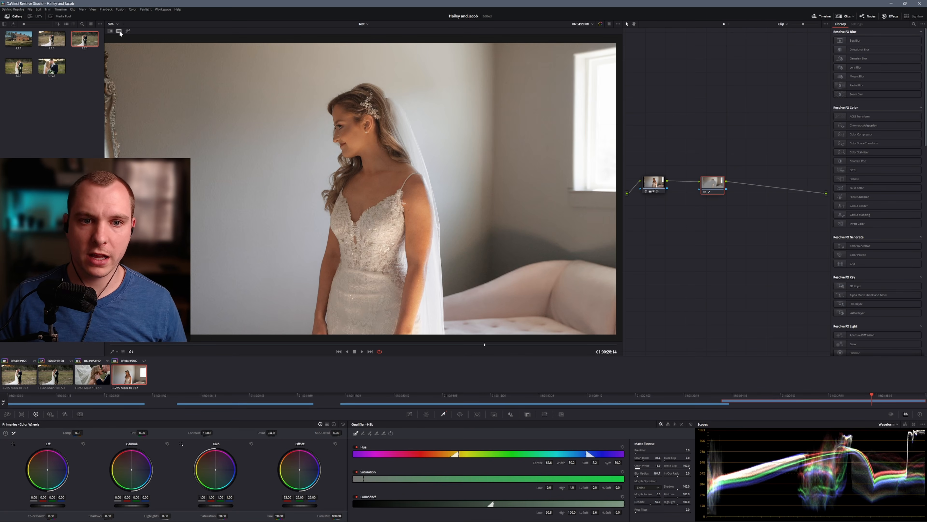
# Lower the second node's Saturation to 22 and raise its Offset to about 28.2 to neutralize and brighten the wall
pyautogui.moveTo(714, 186); pyautogui.dragTo(719, 186)
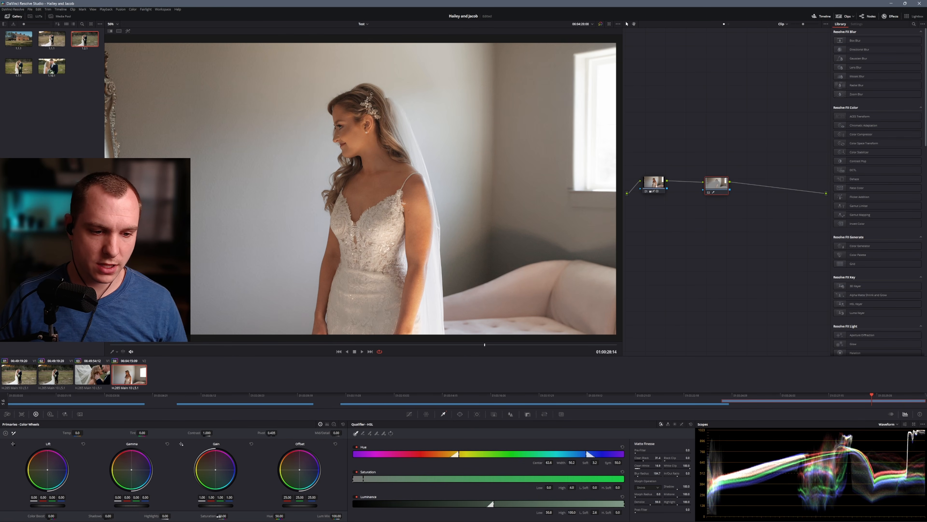
pyautogui.moveTo(229, 515); pyautogui.dragTo(229, 515)
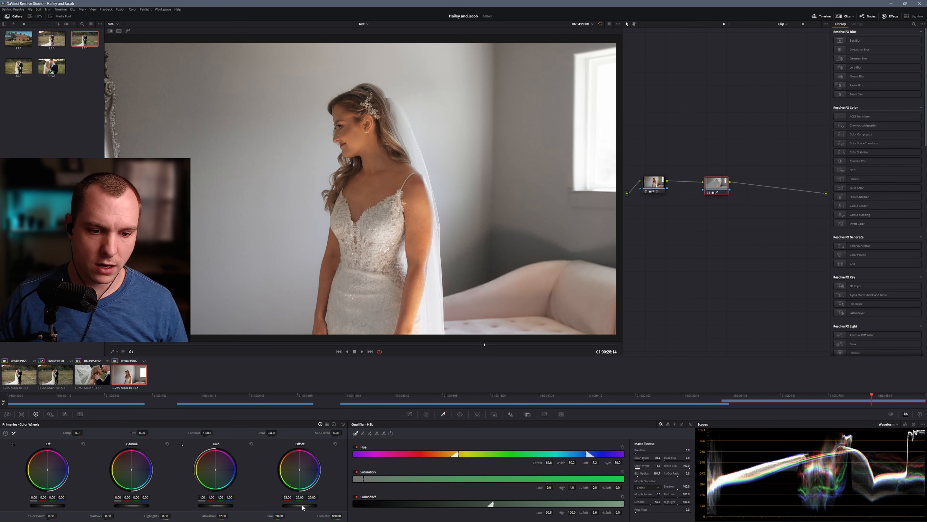
pyautogui.moveTo(299, 505)
pyautogui.mouseDown()
pyautogui.moveTo(337, 505)
pyautogui.moveTo(313, 505)
pyautogui.mouseUp()
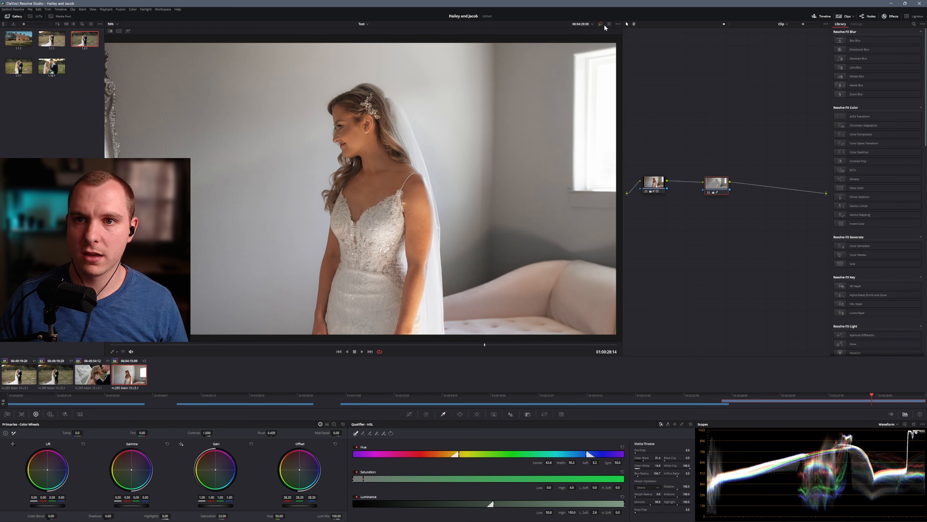
# Toggle the second node off and on to compare the wall with and without its correction
pyautogui.click(708, 193)
pyautogui.click(708, 192)
pyautogui.click(709, 193)
pyautogui.click(709, 193)
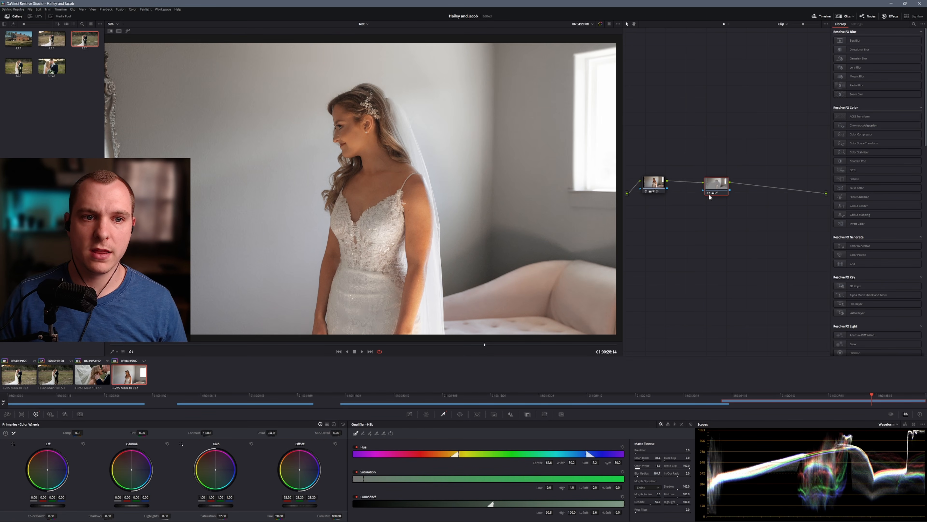
# Review the graded fourth clip in playback, compare an early frame with the ungraded image, and check a frame further along
pyautogui.press('space')
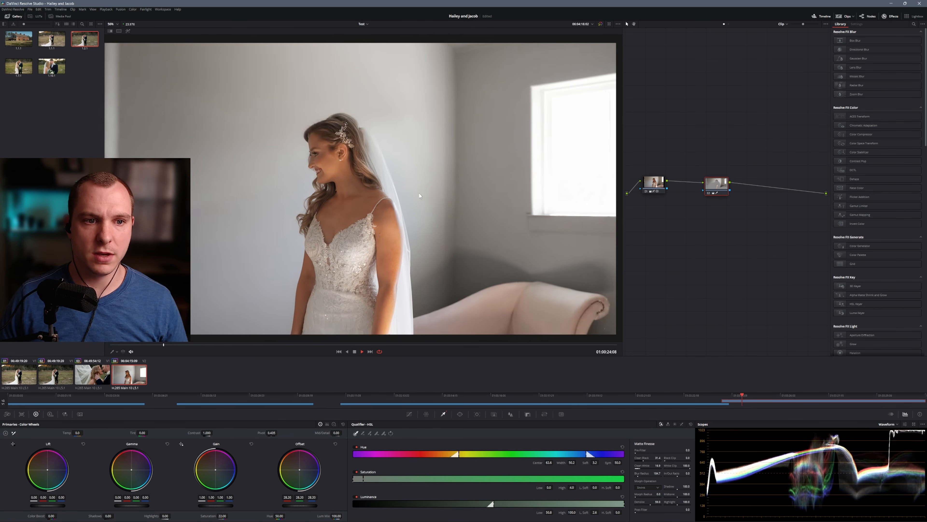
pyautogui.press('space')
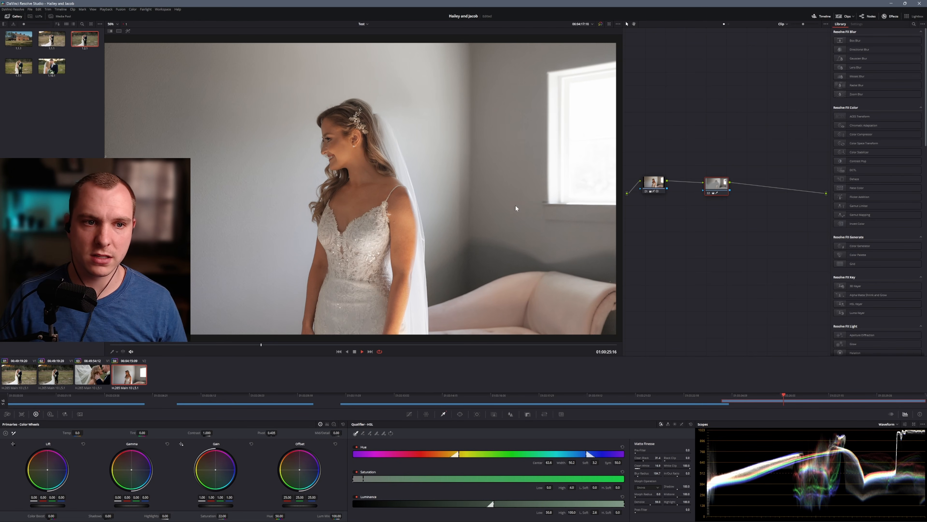
pyautogui.press('space')
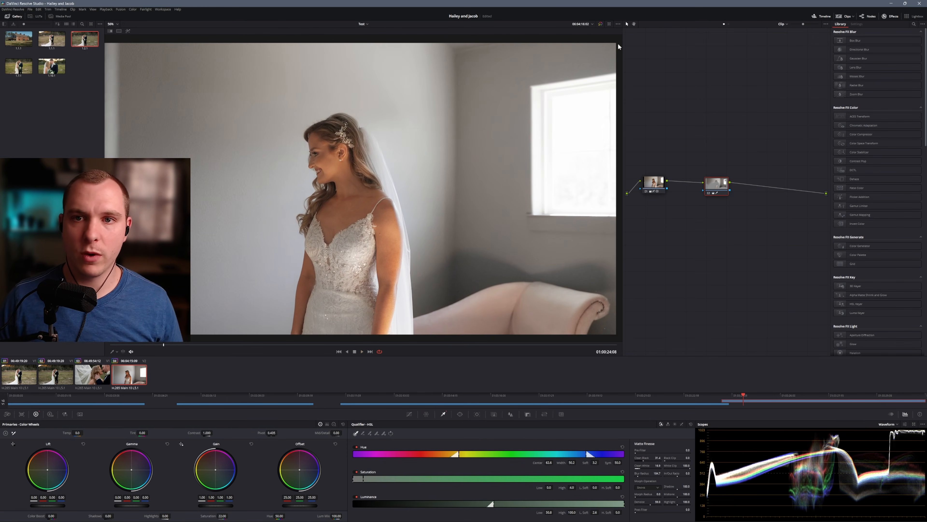
pyautogui.click(601, 24)
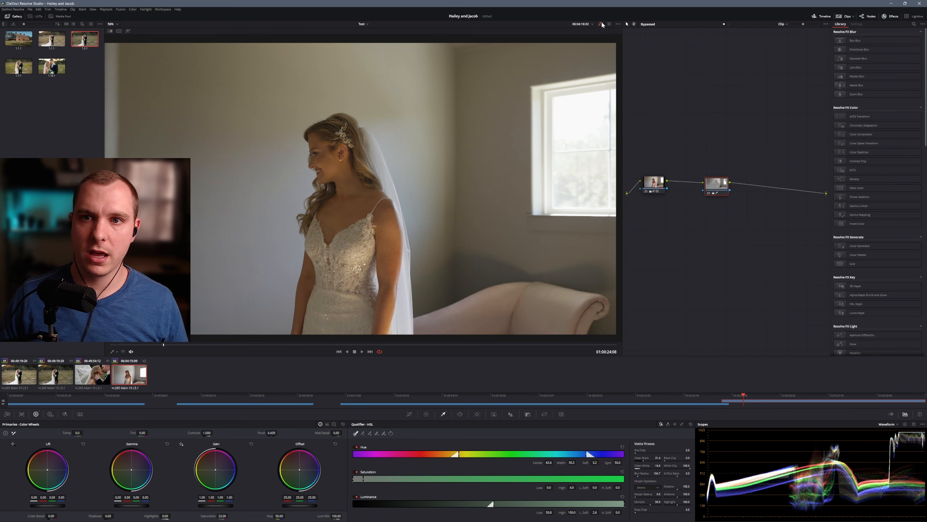
pyautogui.hotkey('shift', 'd')
pyautogui.moveTo(163, 340); pyautogui.dragTo(344, 355)
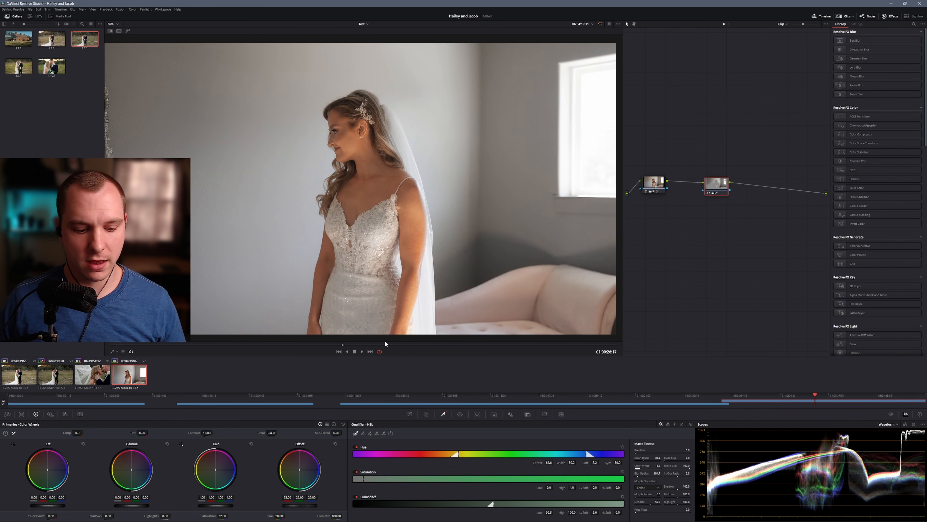